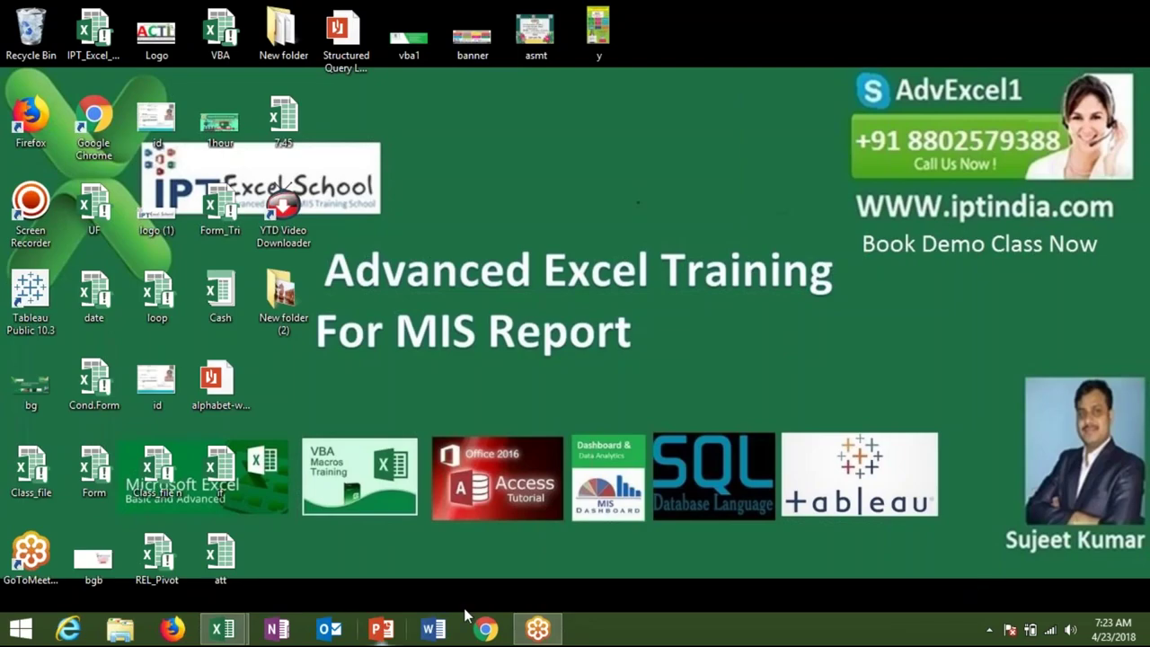
# Step: Bring the Book1 Visual Basic for Applications editor to the front from the Excel taskbar
pyautogui.moveTo(223, 629)
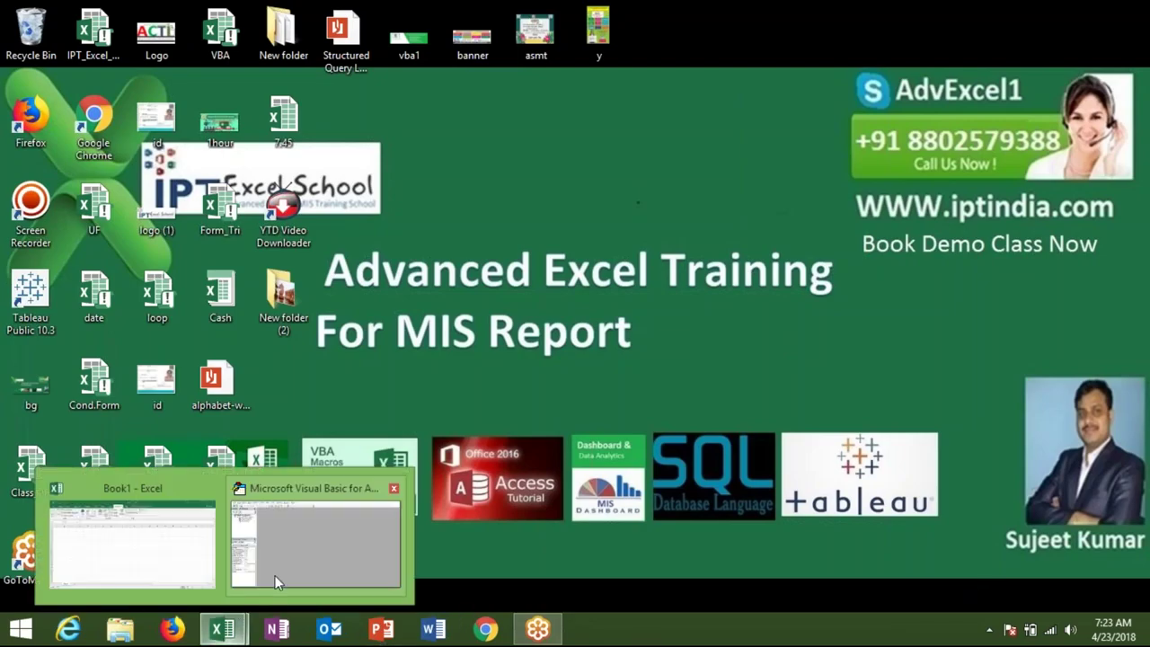
pyautogui.click(275, 575)
pyautogui.click(168, 47)
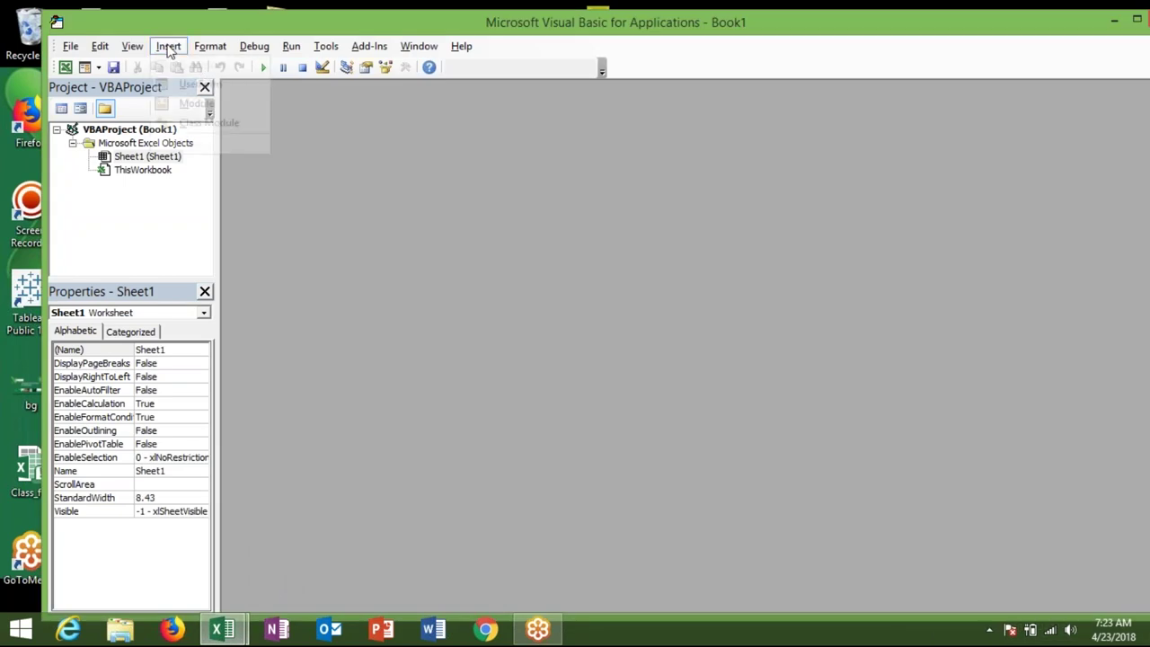
# Step: Insert a new module containing the Sub rr() procedure
pyautogui.click(195, 103)
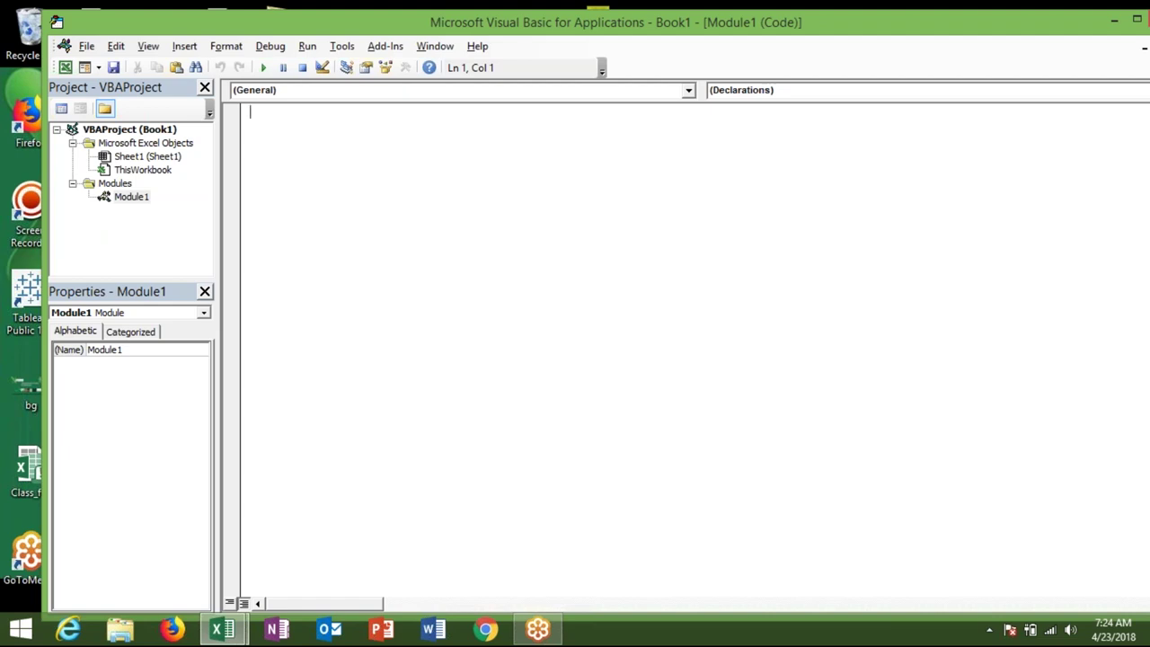
pyautogui.write('sub ')
pyautogui.write('rr()')
pyautogui.press('Return')
pyautogui.press('Return')
pyautogui.press('Return')
pyautogui.press('Up')
pyautogui.hotkey('alt', 'Tab')
pyautogui.hotkey('alt', 'Tab')
pyautogui.hotkey('alt', 'Tab')
pyautogui.hotkey('alt', 'Tab')
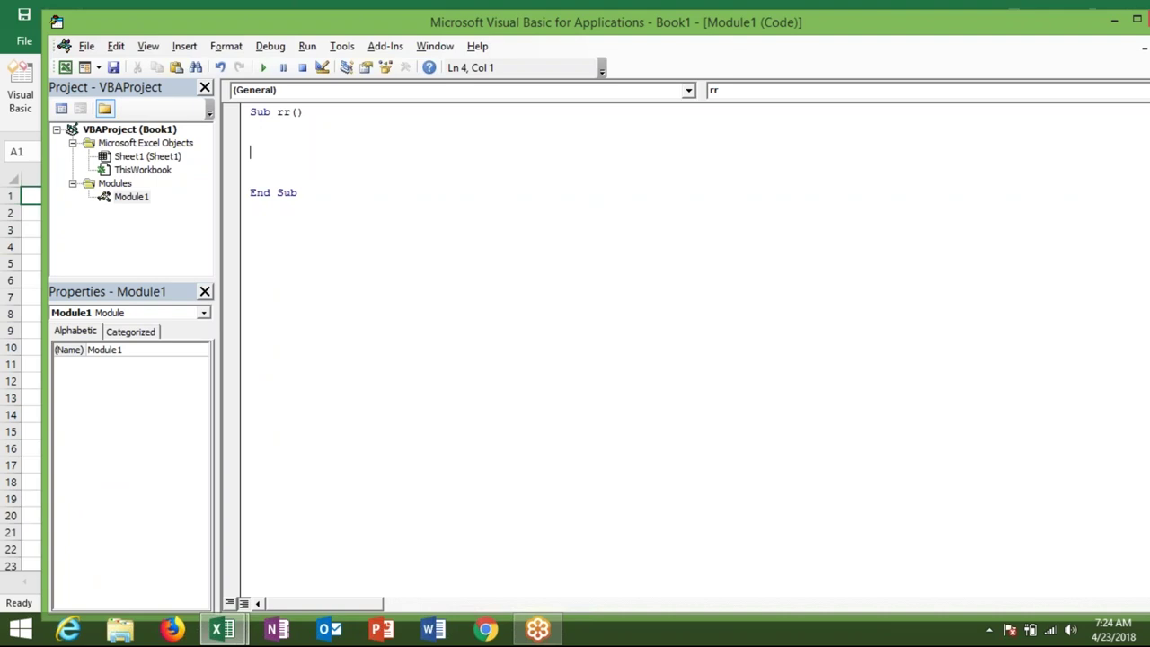
# Step: Add blank lines inside rr and start the line p=dir(
pyautogui.press('Return')
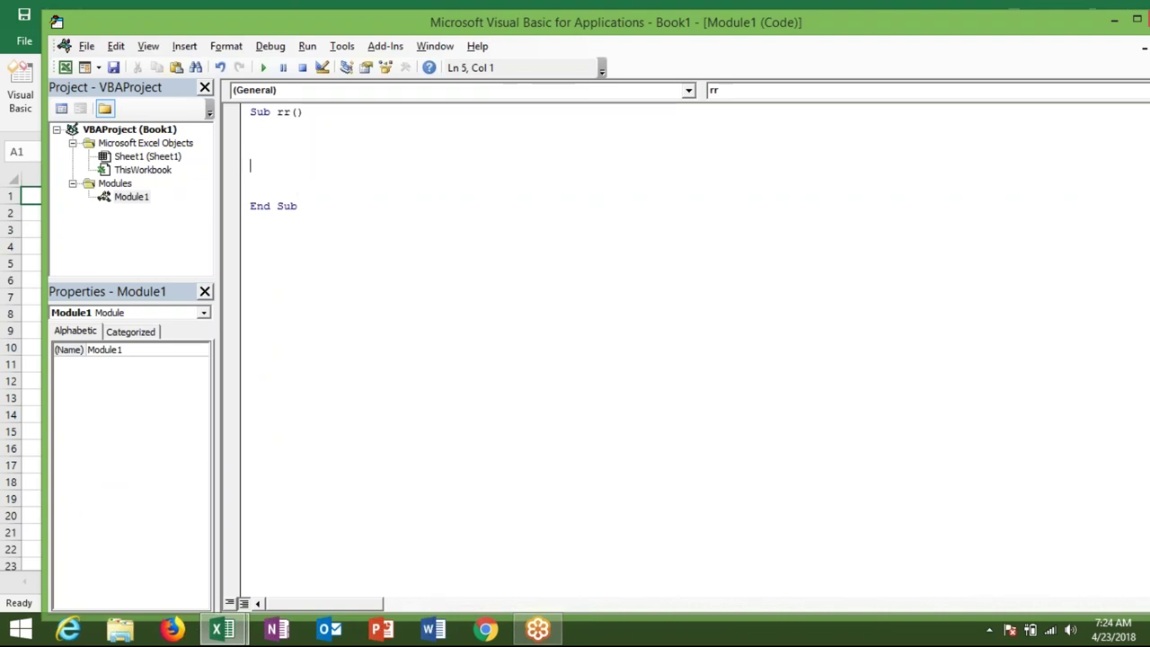
pyautogui.press('Up')
pyautogui.press('Up')
pyautogui.write('dir')
pyautogui.press('BackSpace')
pyautogui.press('BackSpace')
pyautogui.press('BackSpace')
pyautogui.write('p=')
pyautogui.write('dir(')
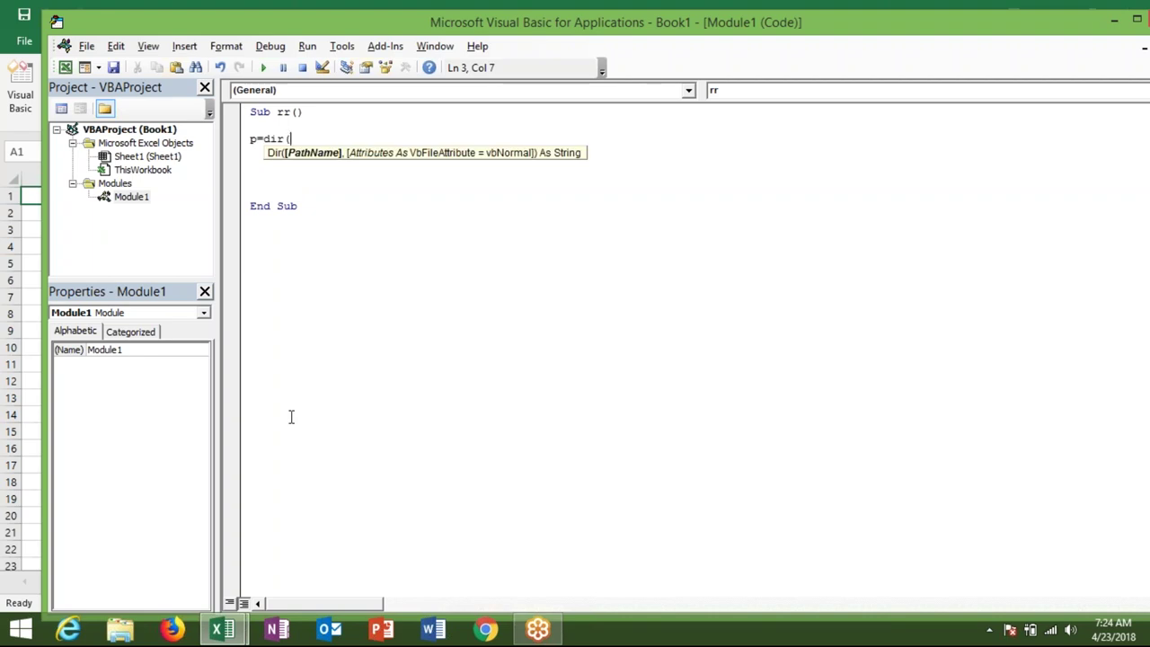
# Step: Locate D:\2018\Data in File Explorer and copy its path from the address bar
pyautogui.click(125, 625)
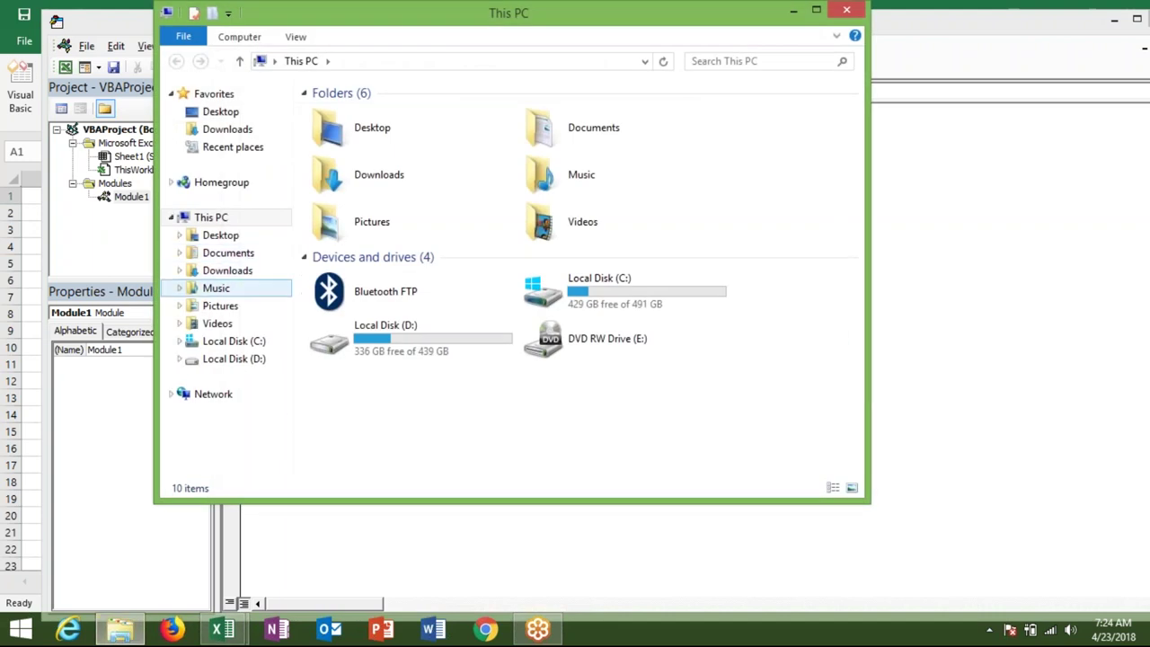
pyautogui.click(241, 307)
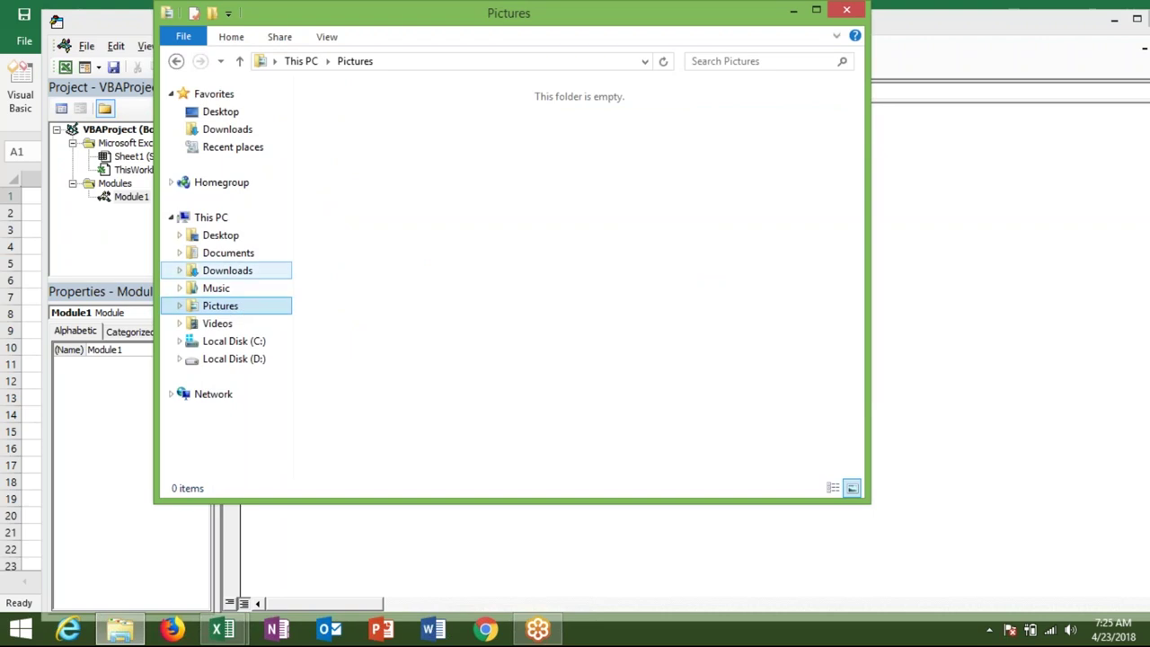
pyautogui.click(247, 361)
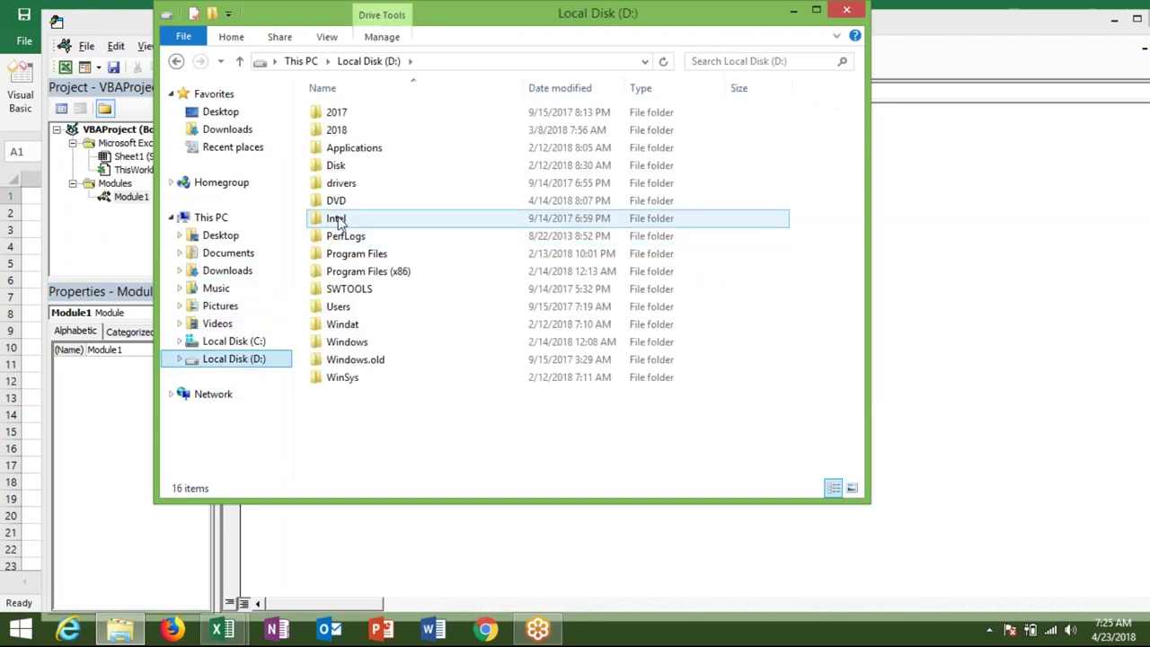
pyautogui.doubleClick(356, 132)
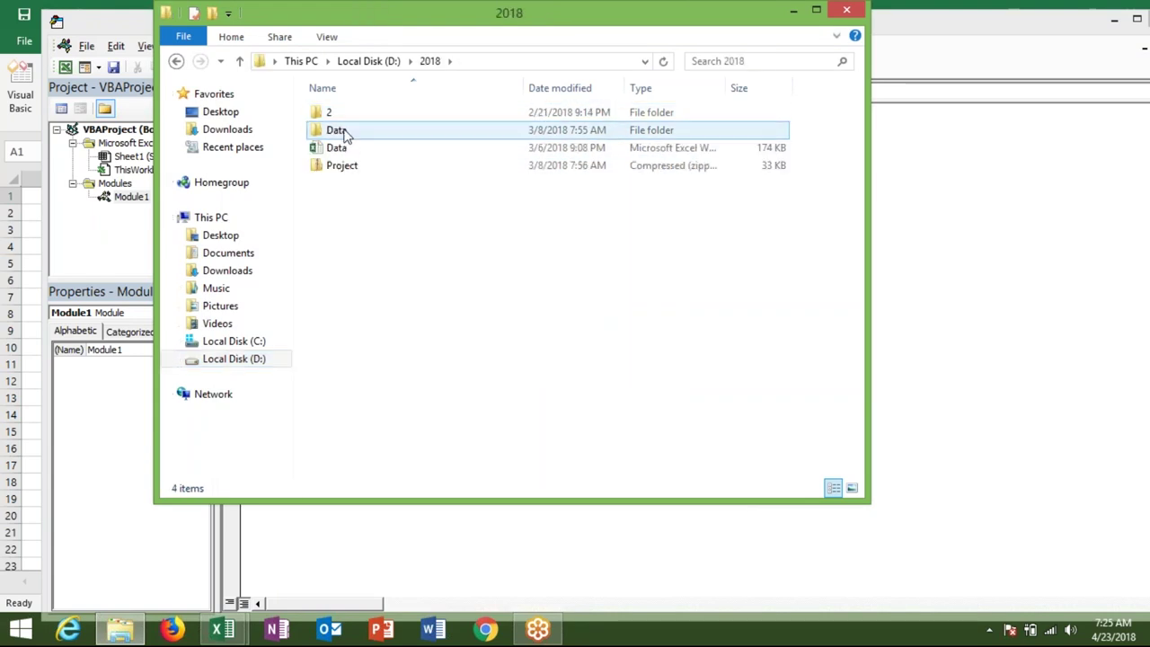
pyautogui.doubleClick(361, 132)
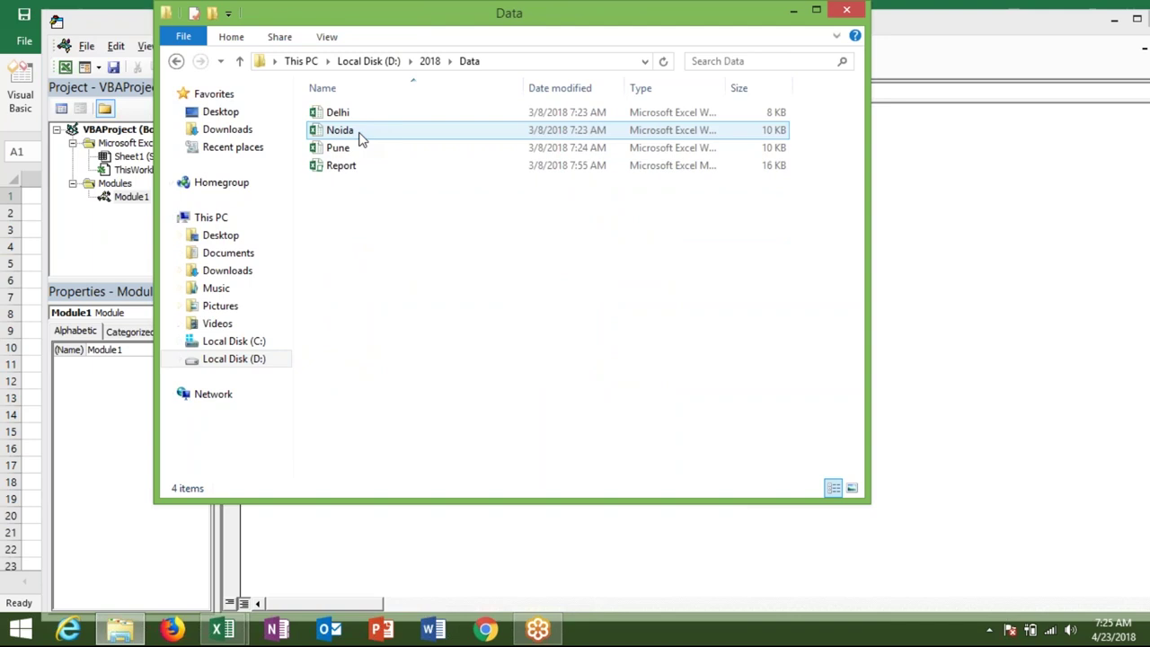
pyautogui.click(510, 61)
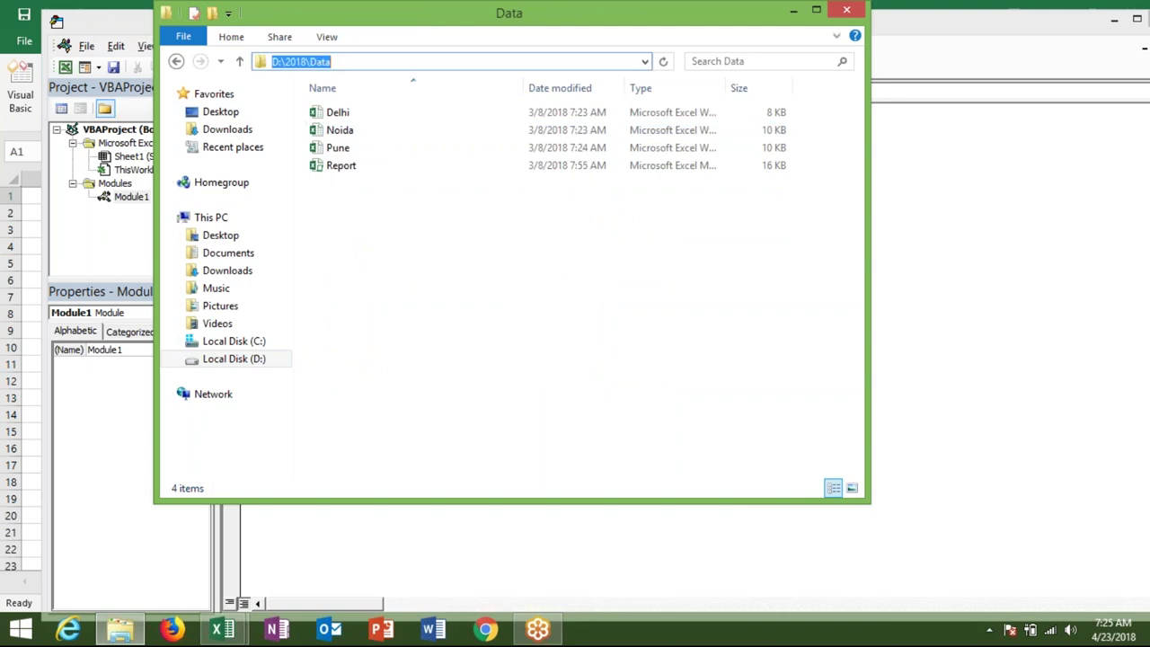
pyautogui.hotkey('alt', 'Tab')
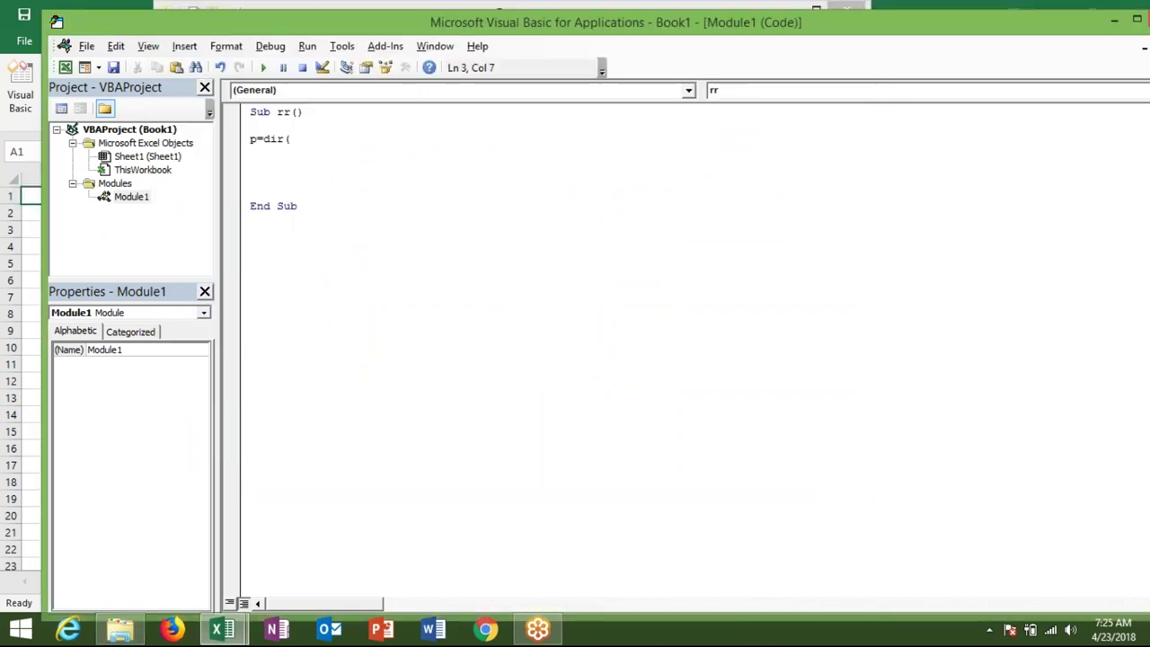
# Step: Extend the Dir argument to "D:\2018\Data\Pune. using the pasted folder path
pyautogui.write('"')
pyautogui.write('D:\\2018\\Data')
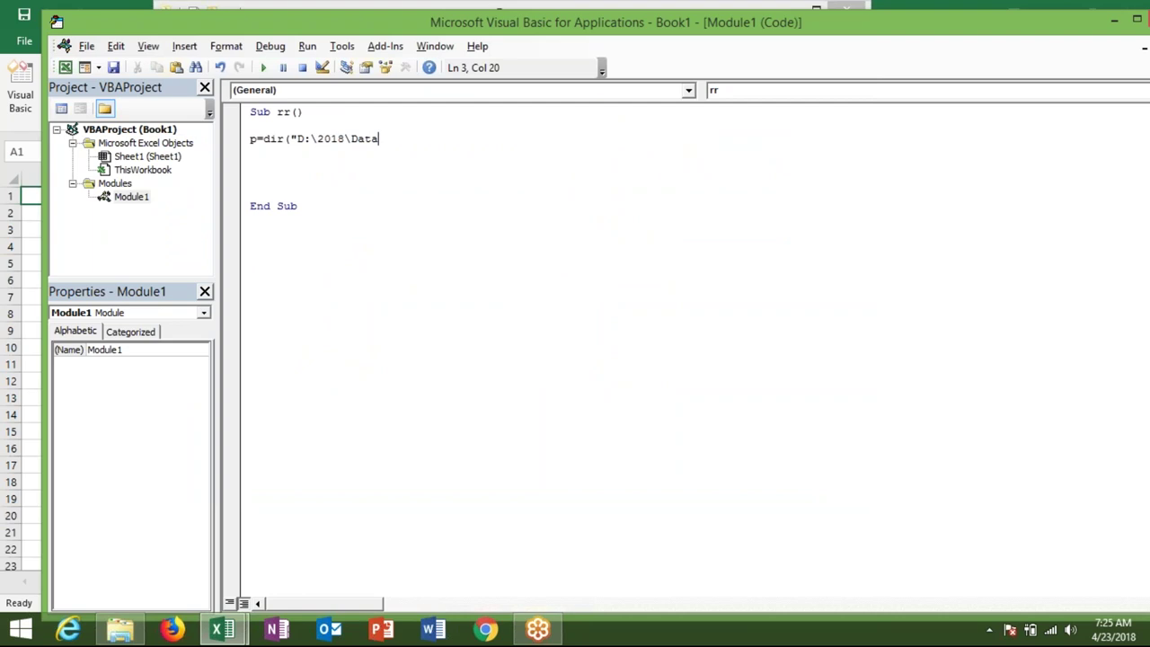
pyautogui.hotkey('alt', 'Tab')
pyautogui.hotkey('alt', 'Tab')
pyautogui.write('\\Pune.')
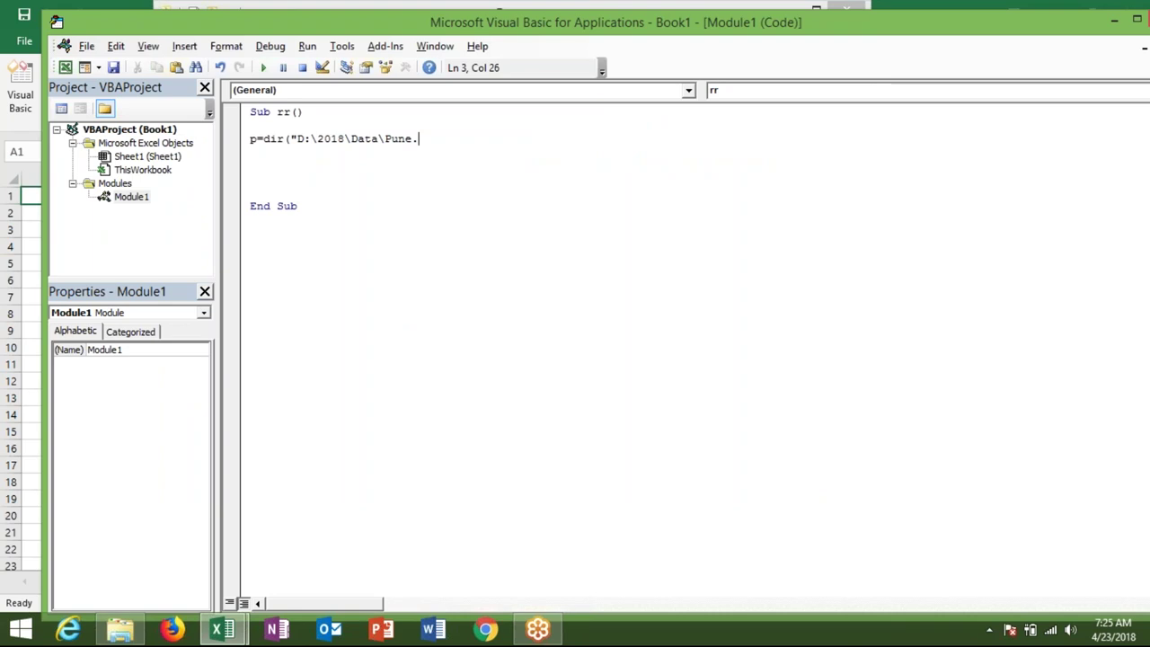
pyautogui.hotkey('alt', 'Tab')
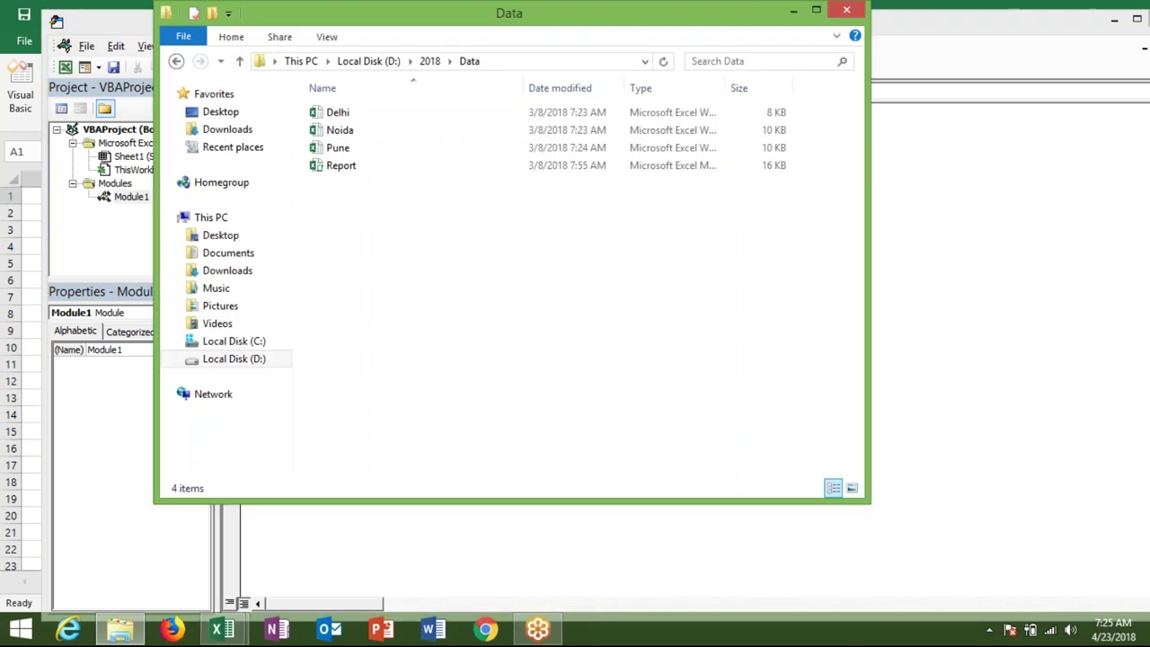
# Step: View the Data folder's properties in File Explorer
pyautogui.press('alt')
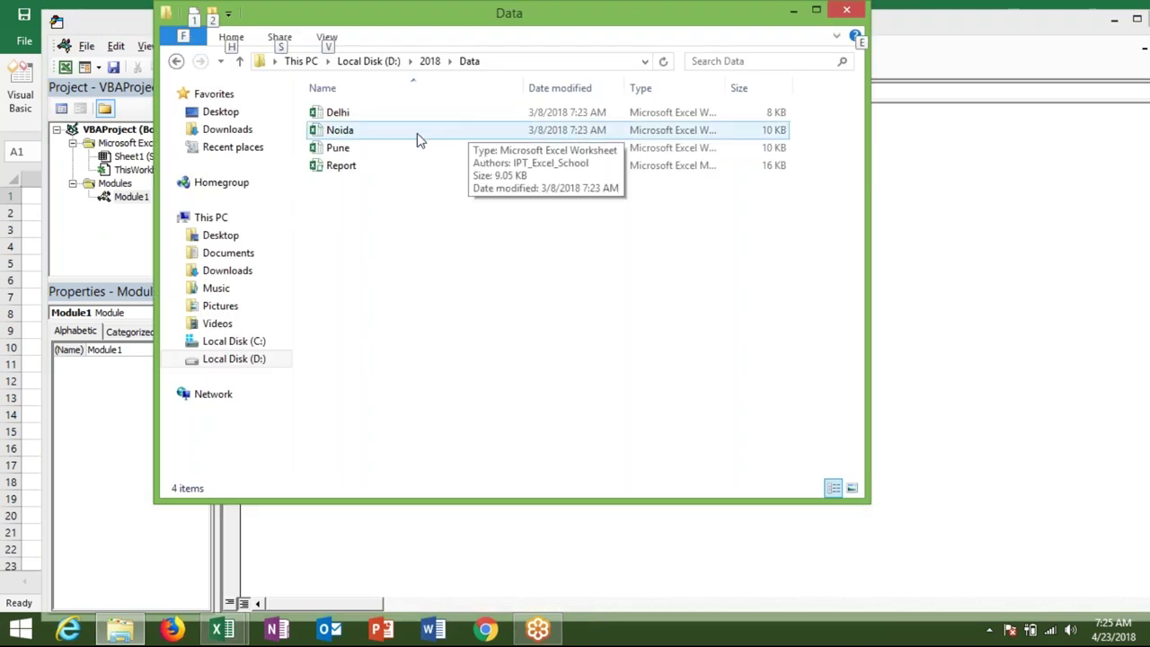
pyautogui.rightClick(417, 136)
pyautogui.click(478, 358)
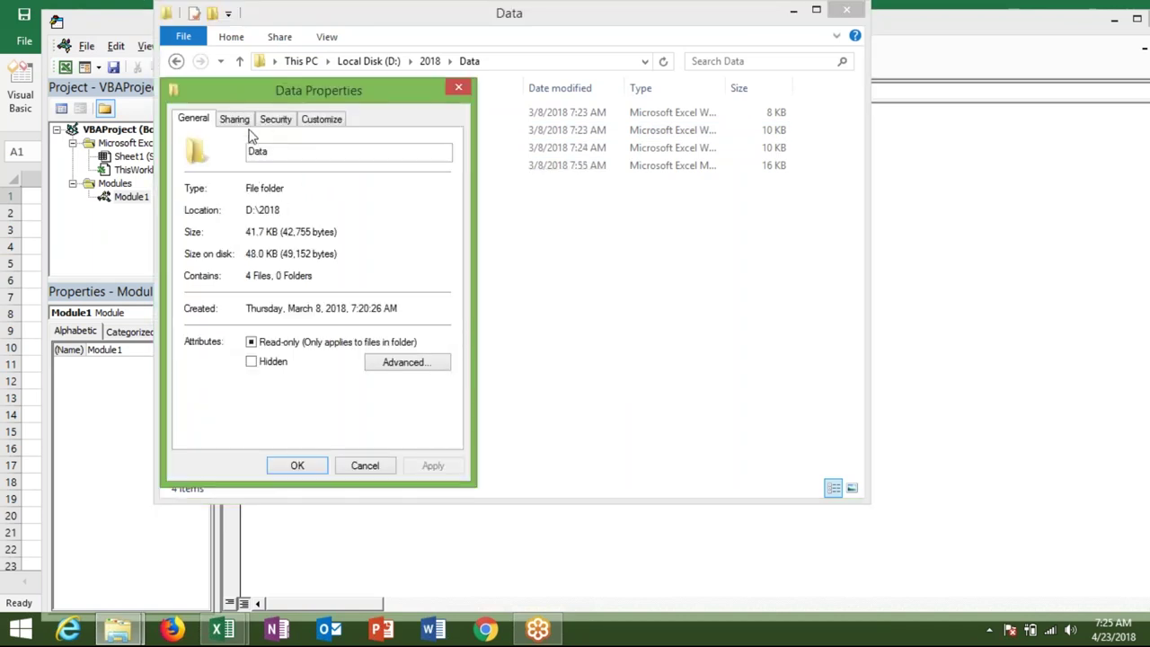
pyautogui.press('Escape')
# Step: Confirm the Pune workbook's .xlsx type in its Properties, then close the Data folder window
pyautogui.click(338, 130)
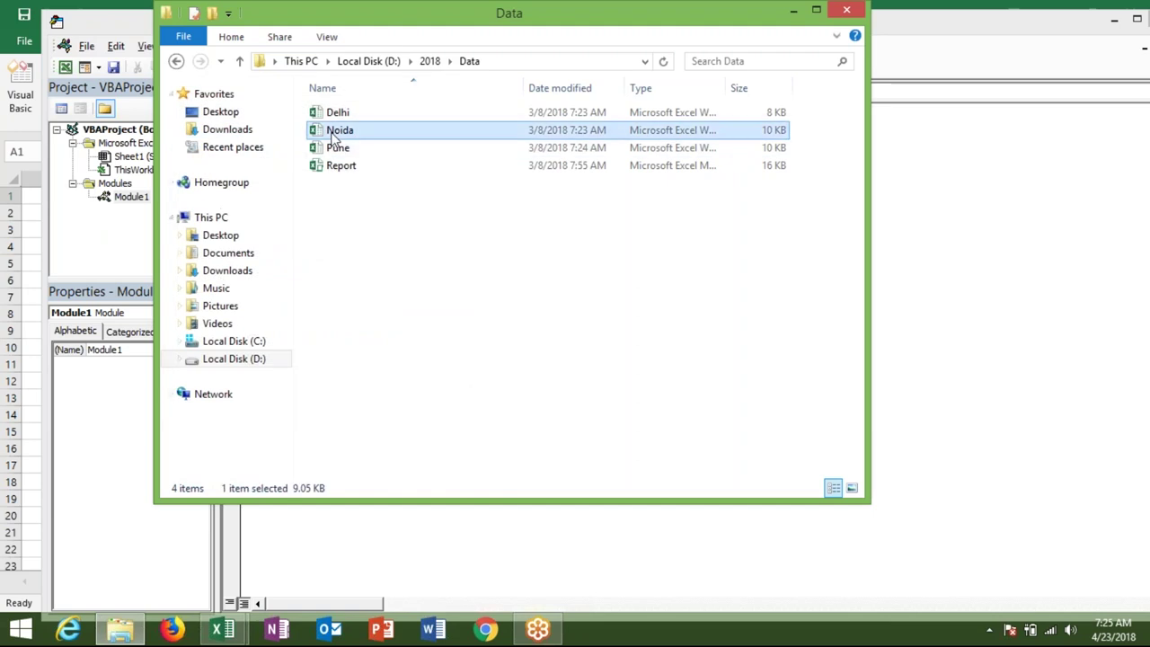
pyautogui.rightClick(338, 150)
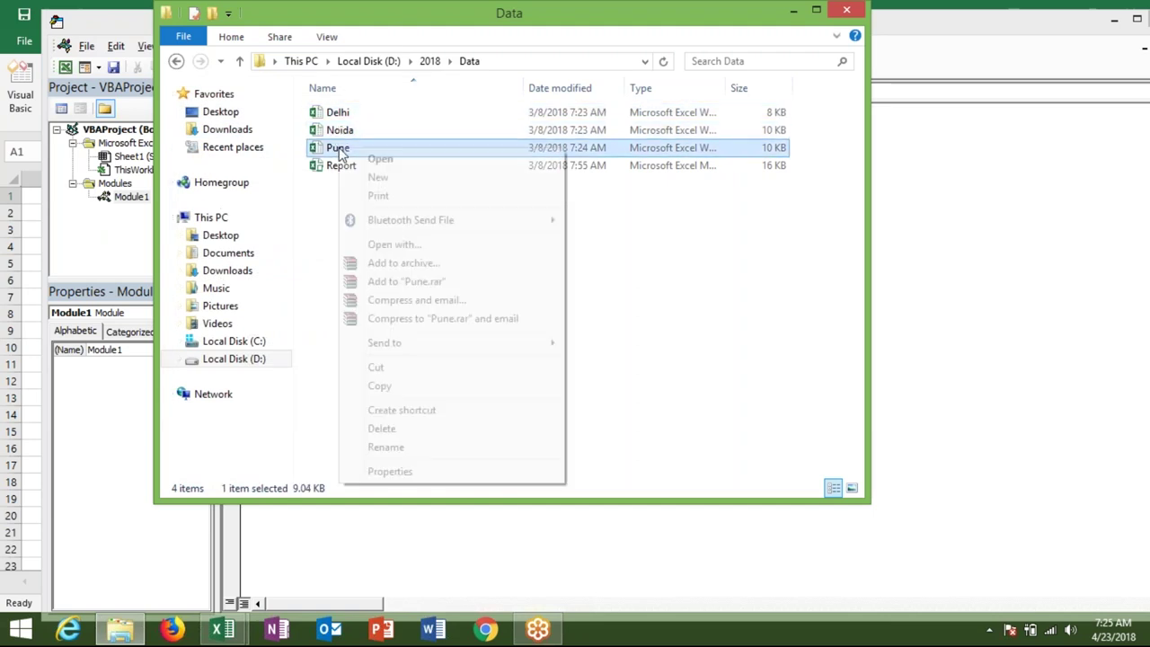
pyautogui.click(395, 473)
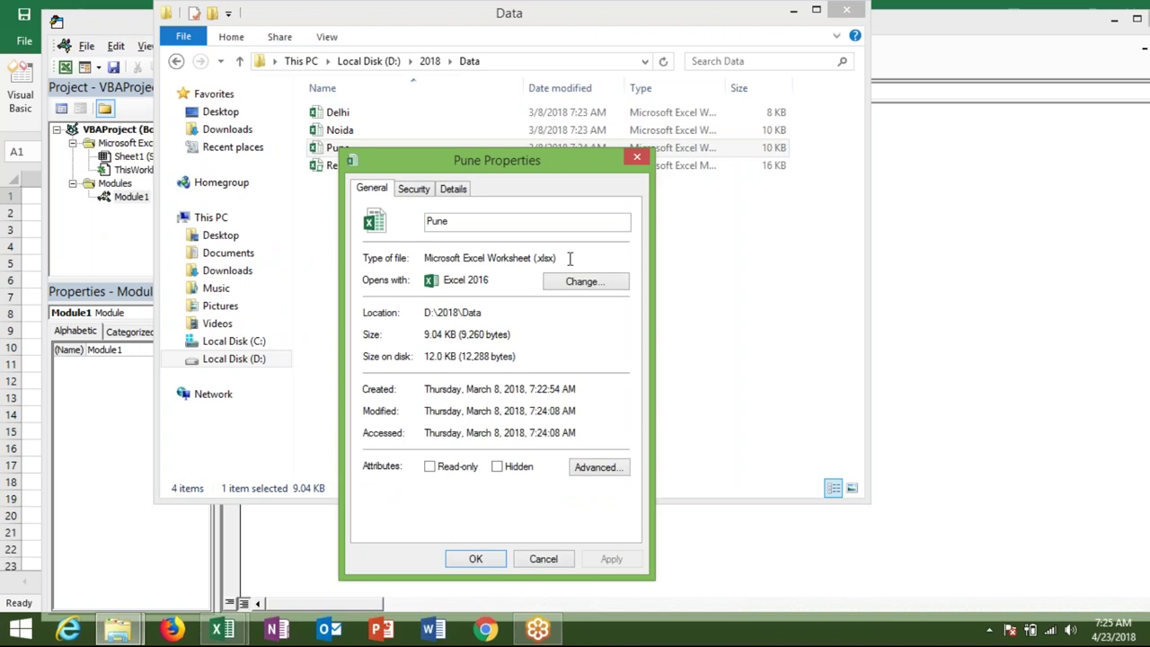
pyautogui.click(637, 160)
pyautogui.click(846, 10)
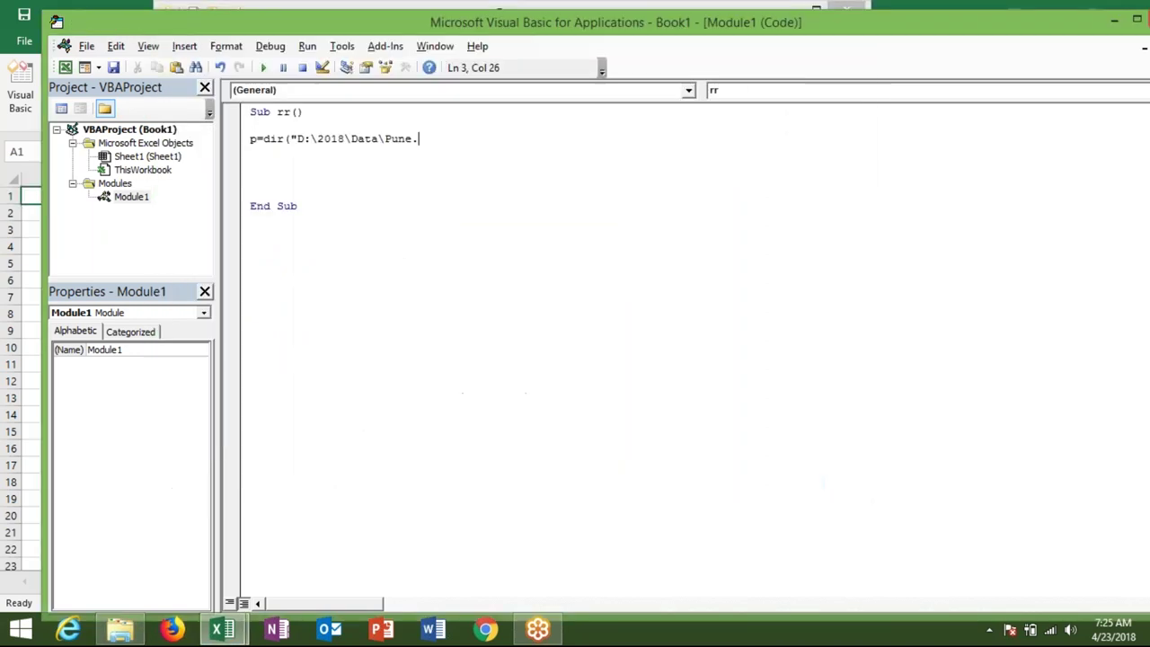
# Step: Finish the line as Dir("D:\2018\Data\Pune.xlsx", vbNormal)
pyautogui.write('xl')
pyautogui.write('sx",')
pyautogui.press('Down')
pyautogui.press('Down')
pyautogui.press('Down')
pyautogui.press('Down')
pyautogui.press('Down')
pyautogui.press('Down')
pyautogui.press('Up')
pyautogui.press('Tab')
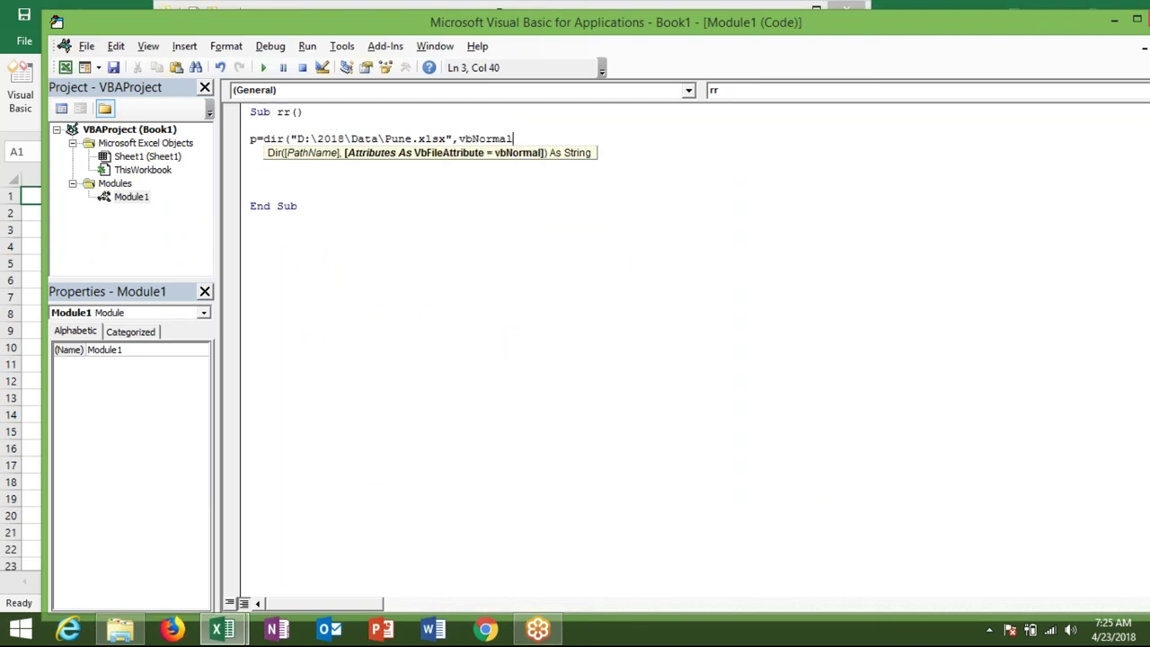
pyautogui.write(')')
# Step: Add a MsgBox p line below the Dir line
pyautogui.click(519, 165)
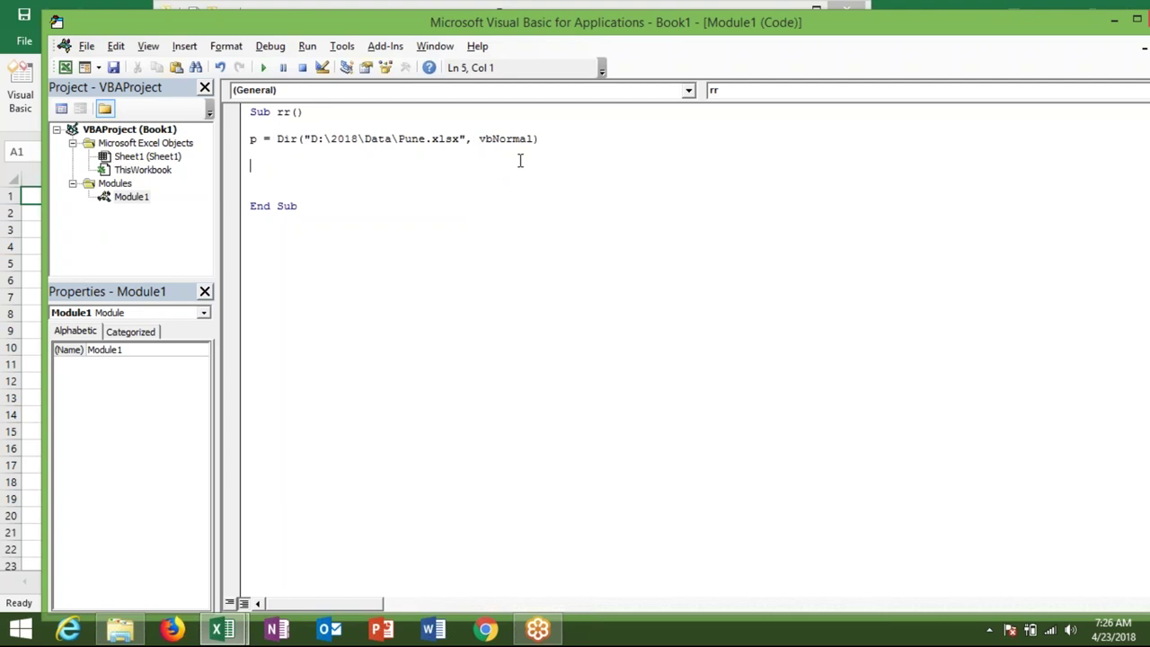
pyautogui.write('msg')
pyautogui.write('bo')
pyautogui.write('x p')
pyautogui.click(392, 321)
# Step: Run rr and dismiss the message showing Pune.xlsx
pyautogui.click(263, 68)
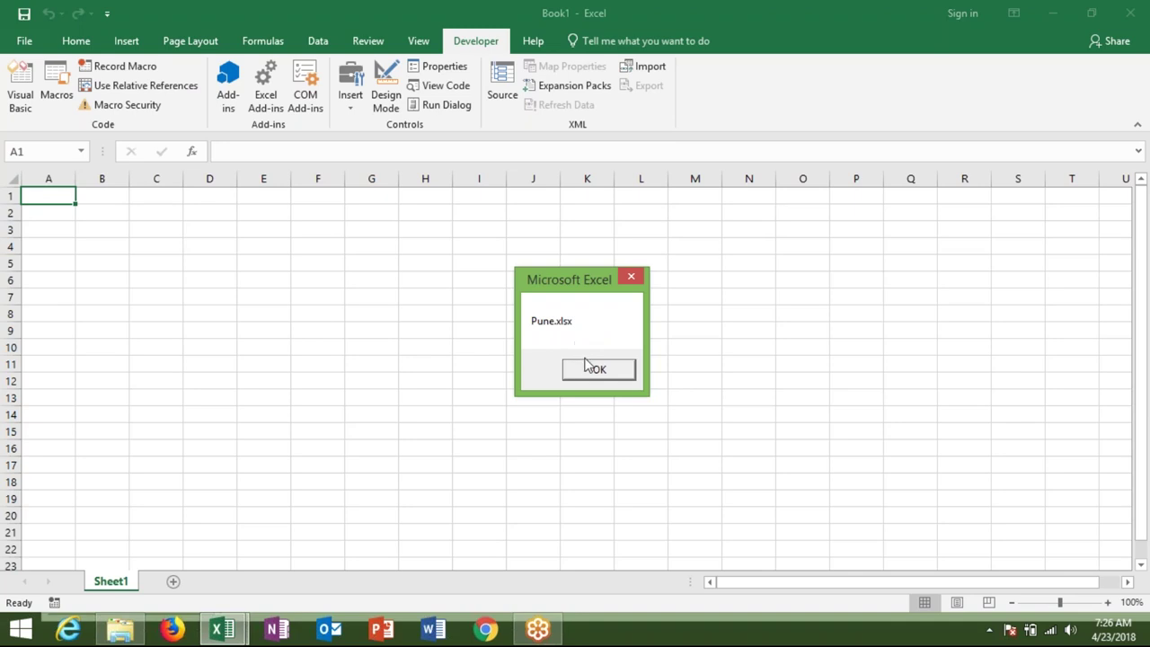
pyautogui.click(588, 364)
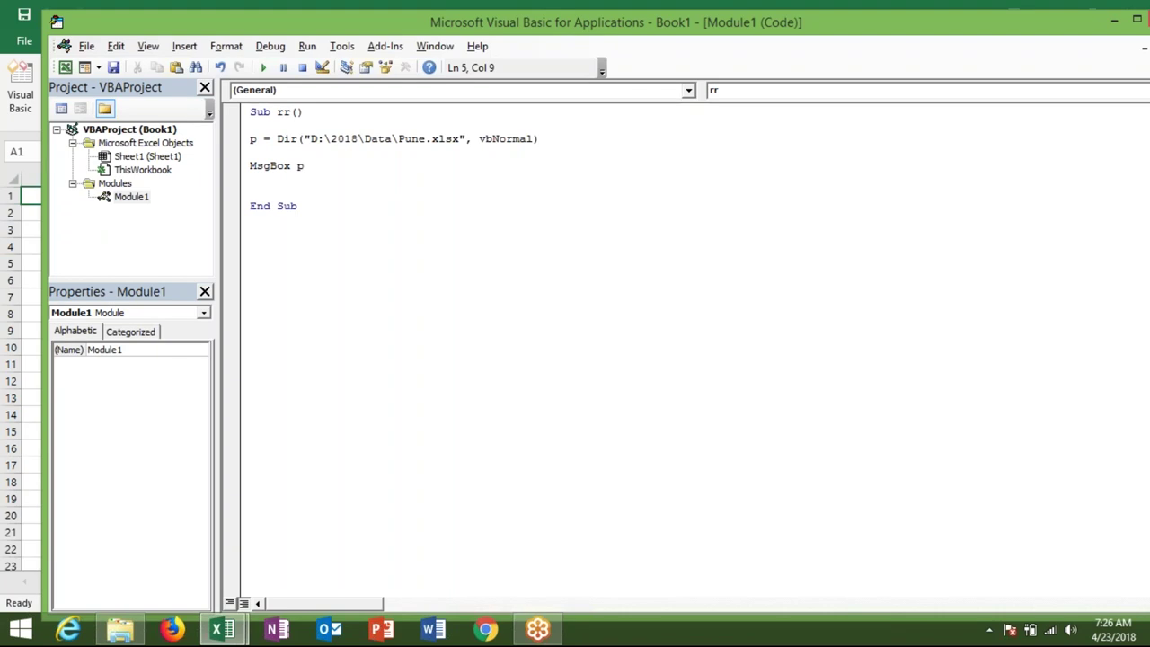
# Step: Change the Dir pattern to "D:\2018\Data\*Pune*"
pyautogui.click(463, 141)
pyautogui.press('BackSpace')
pyautogui.press('BackSpace')
pyautogui.press('BackSpace')
pyautogui.press('BackSpace')
pyautogui.press('BackSpace')
pyautogui.write('*')
pyautogui.press('Left')
pyautogui.press('Left')
pyautogui.press('Left')
pyautogui.press('Left')
pyautogui.press('Left')
pyautogui.write('*')
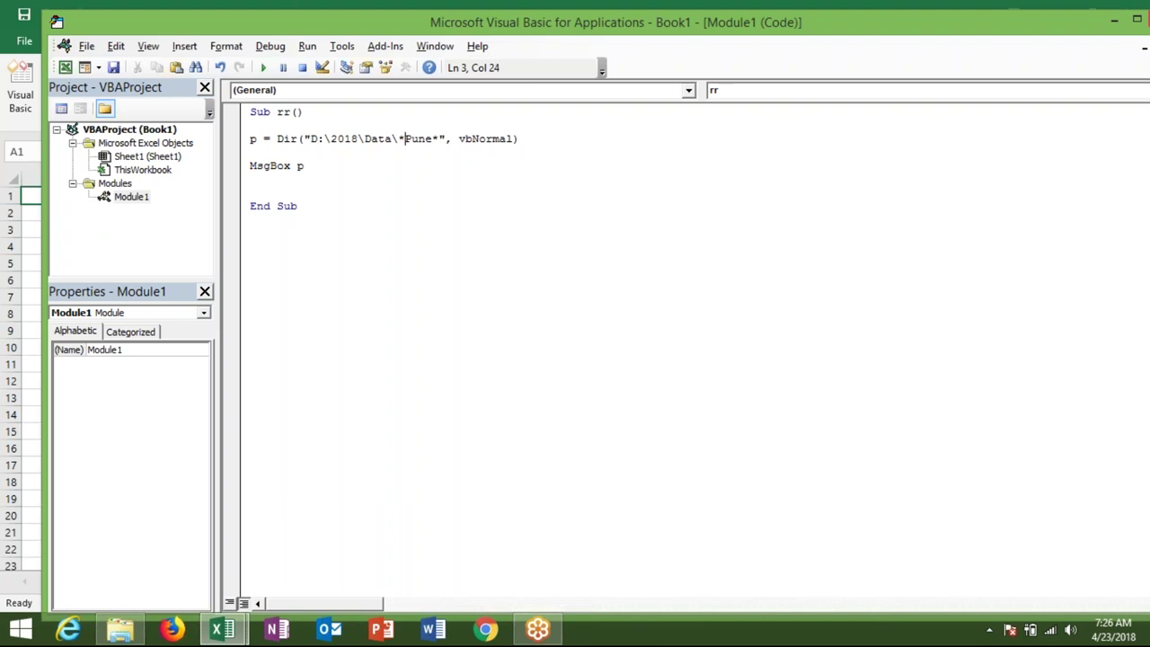
pyautogui.click(482, 193)
# Step: Run the macro and dismiss the Pune.xlsx message
pyautogui.click(263, 69)
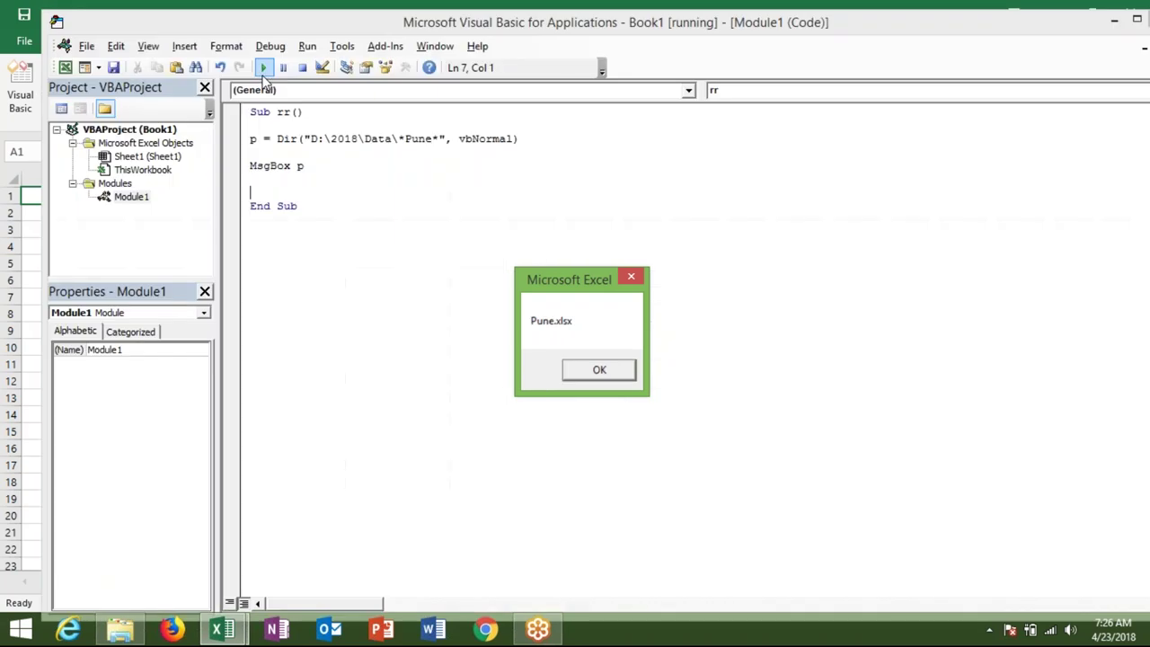
pyautogui.press('Return')
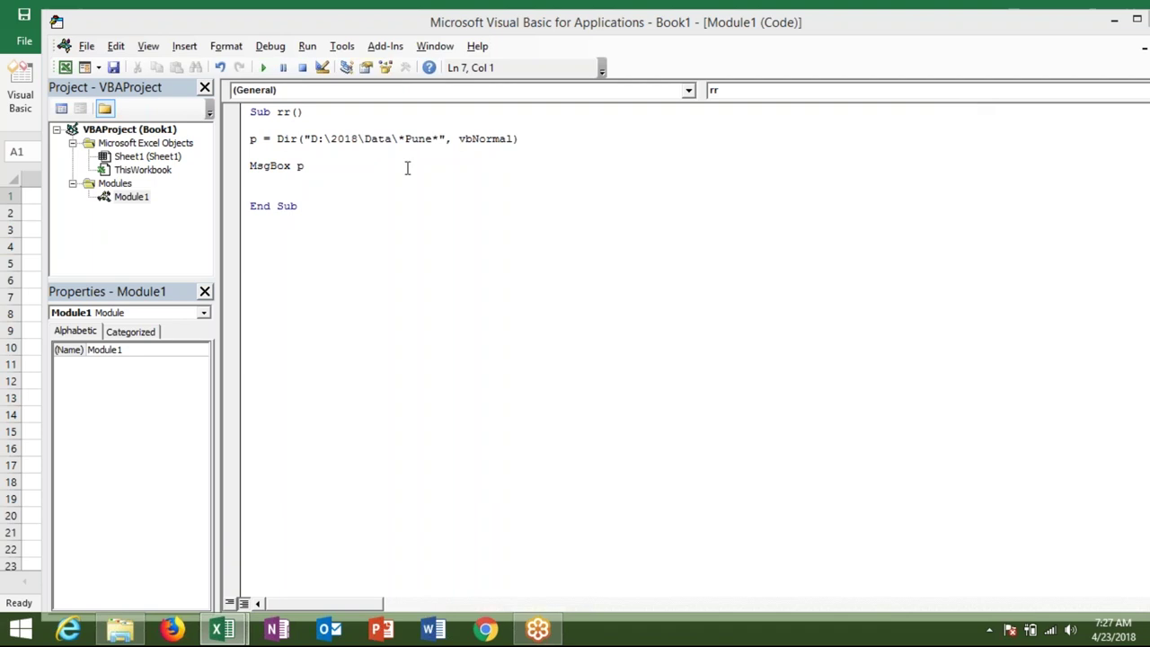
pyautogui.click(372, 140)
# Step: Replace Pune with xlsx in the Dir pattern
pyautogui.click(514, 139)
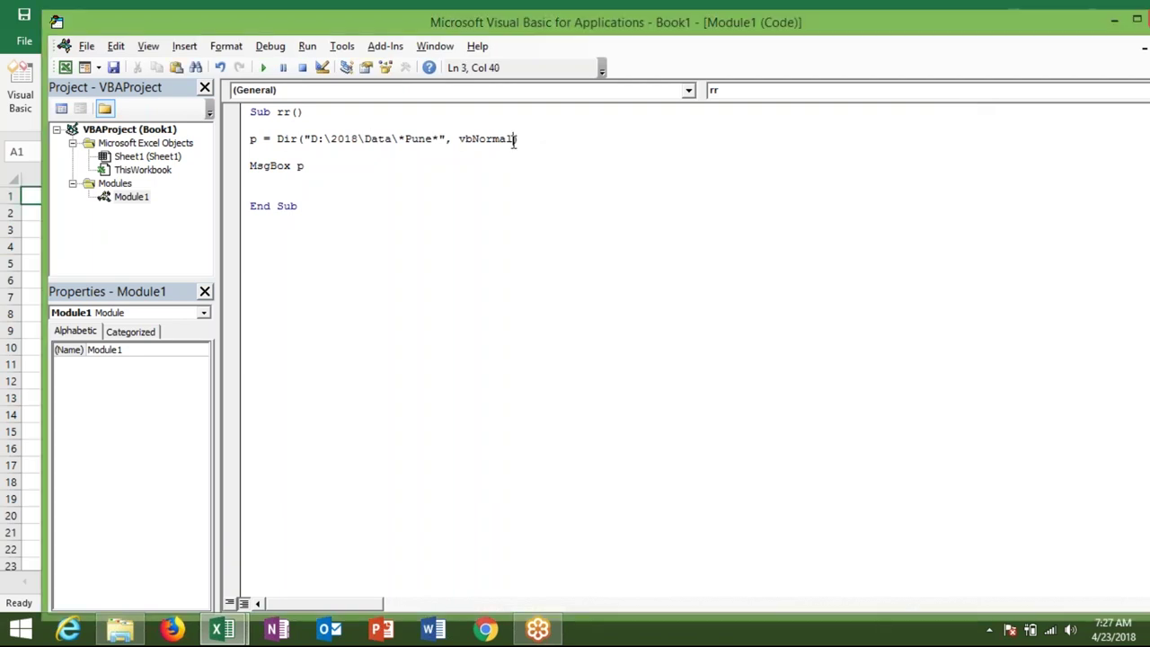
pyautogui.doubleClick(513, 139)
pyautogui.click(435, 149)
pyautogui.doubleClick(425, 140)
pyautogui.press('Delete')
pyautogui.write('xlsx')
# Step: Complete the pattern as *.xlsx*, retype MsgBox p, and run it to get Delhi.xlsx
pyautogui.click(404, 166)
pyautogui.click(404, 139)
pyautogui.write('.')
pyautogui.click(404, 162)
pyautogui.press('BackSpace')
pyautogui.press('BackSpace')
pyautogui.press('BackSpace')
pyautogui.press('BackSpace')
pyautogui.press('BackSpace')
pyautogui.press('BackSpace')
pyautogui.write('MsgBox p')
pyautogui.click(410, 138)
pyautogui.press('BackSpace')
pyautogui.write('.')
pyautogui.click(266, 69)
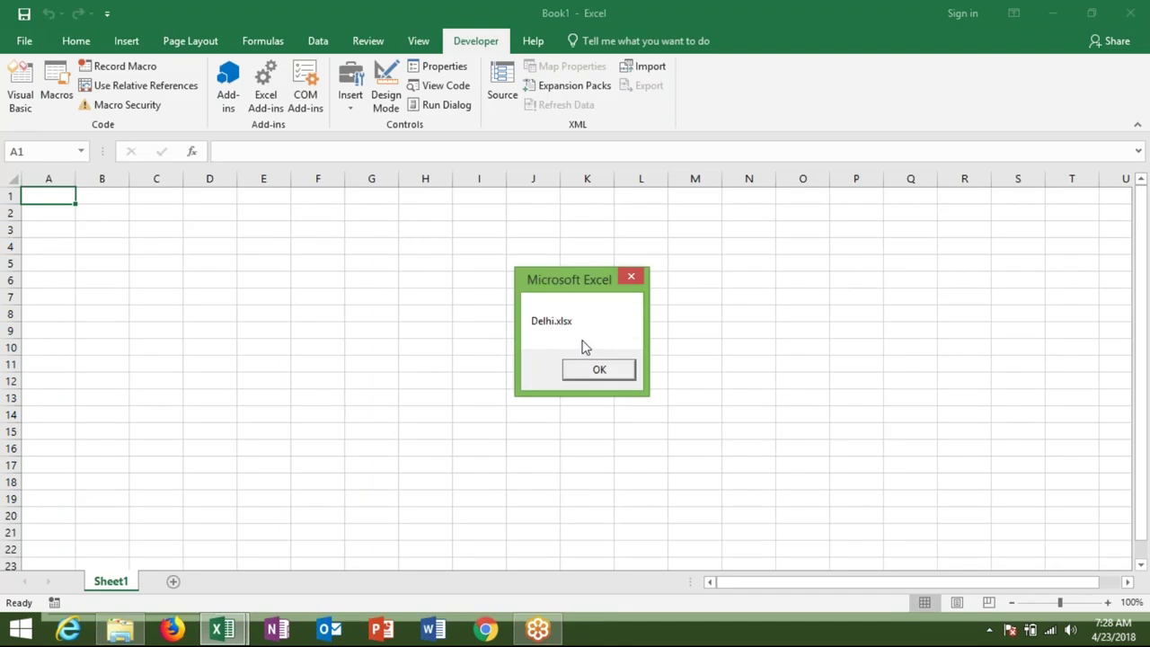
pyautogui.click(595, 369)
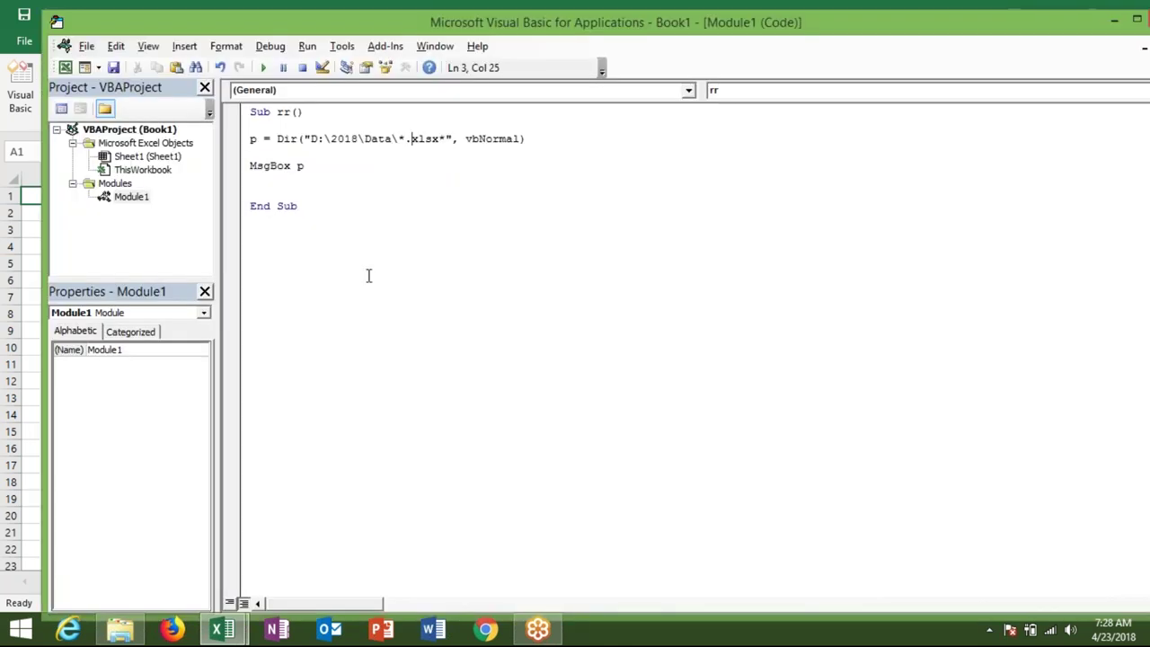
# Step: Add a p = dri() line below MsgBox p
pyautogui.click(273, 212)
pyautogui.click(257, 182)
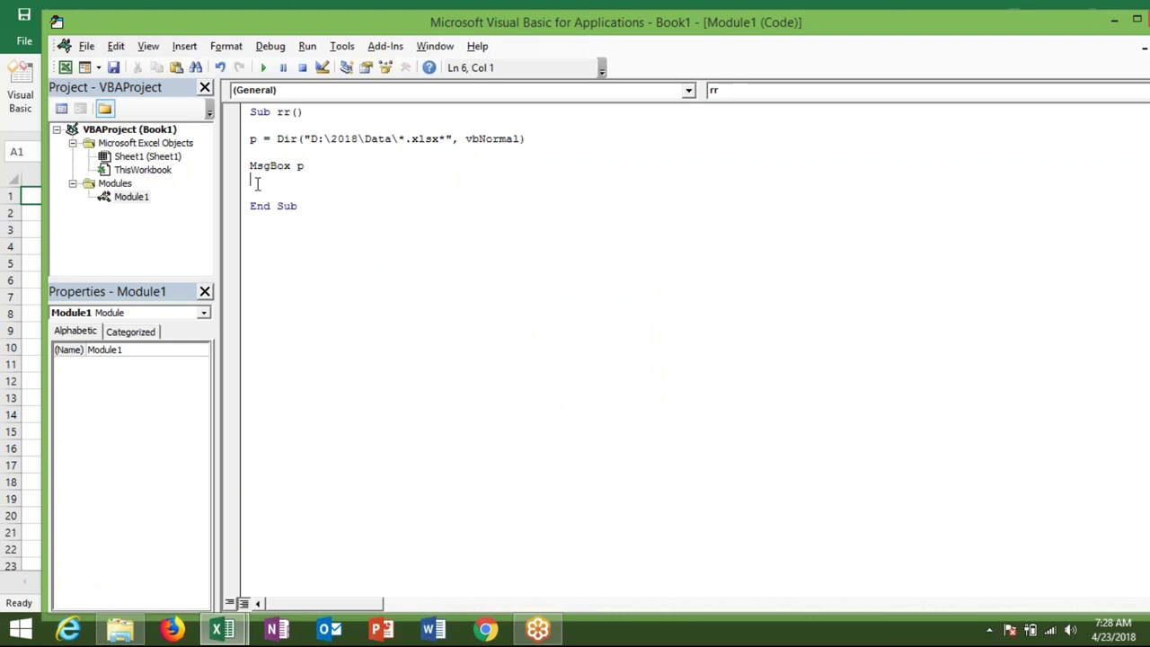
pyautogui.write('dir')
pyautogui.press('BackSpace')
pyautogui.press('BackSpace')
pyautogui.press('BackSpace')
pyautogui.write('=dri()')
pyautogui.press('Left')
pyautogui.press('Down')
pyautogui.press('Return')
pyautogui.write('p')
pyautogui.press('Down')
# Step: Duplicate the MsgBox p line beneath it and run, getting Sub or Function not defined
pyautogui.press('Up')
pyautogui.press('Up')
pyautogui.press('Home')
pyautogui.hotkey('shift', 'Down')
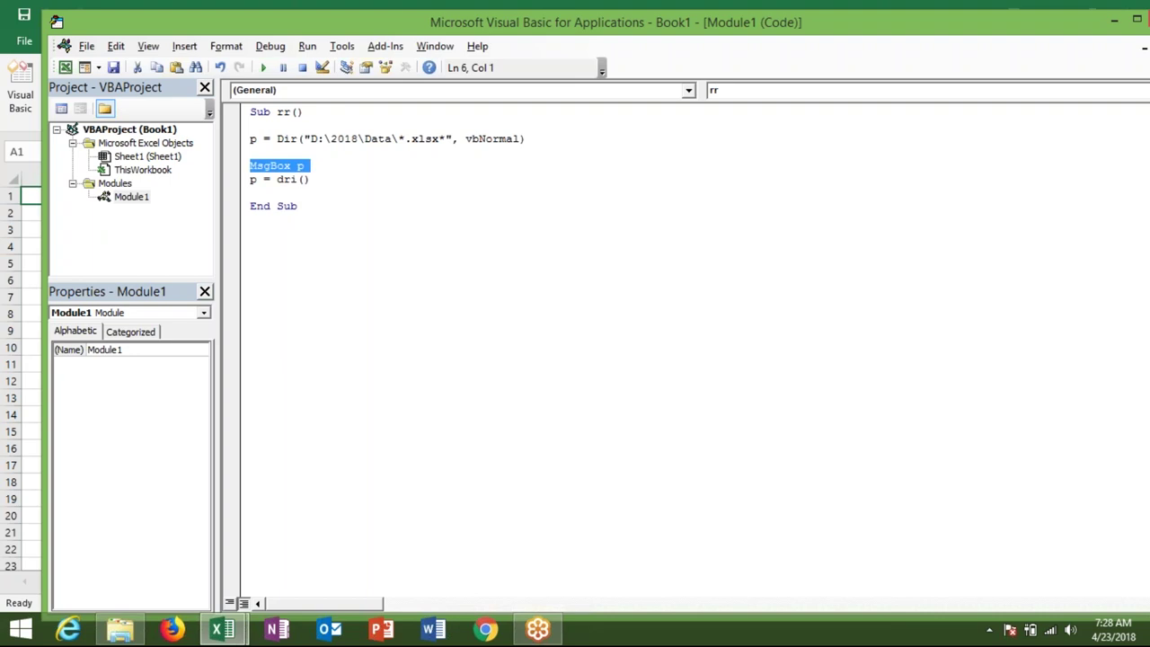
pyautogui.press('Down')
pyautogui.write('MsgBox p')
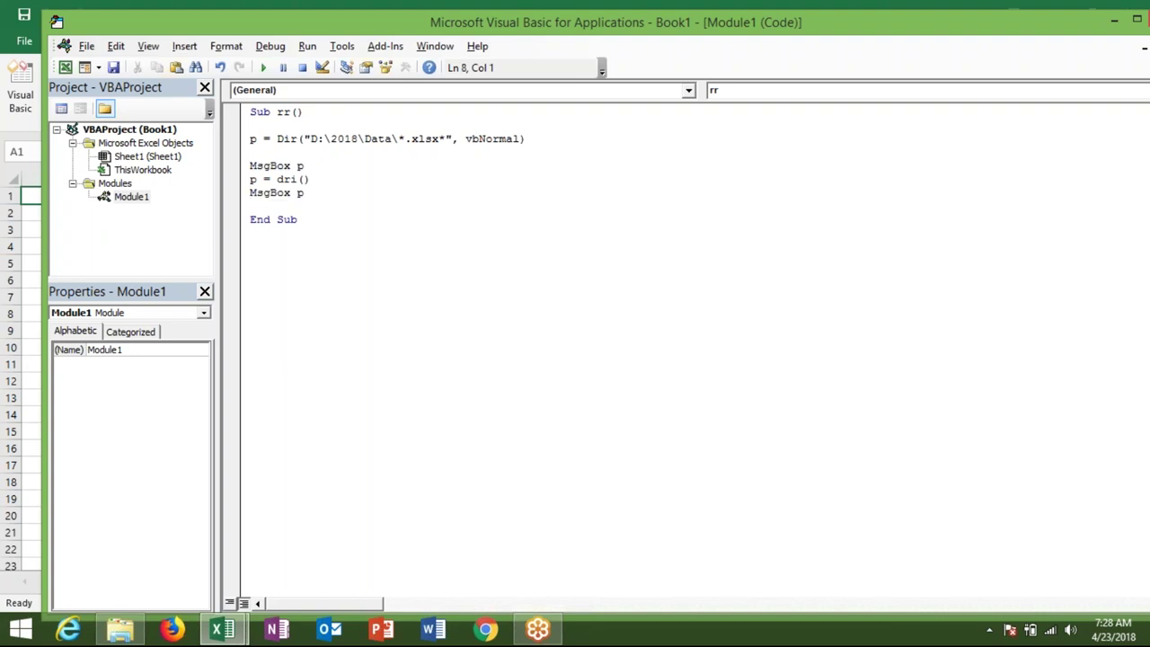
pyautogui.click(264, 68)
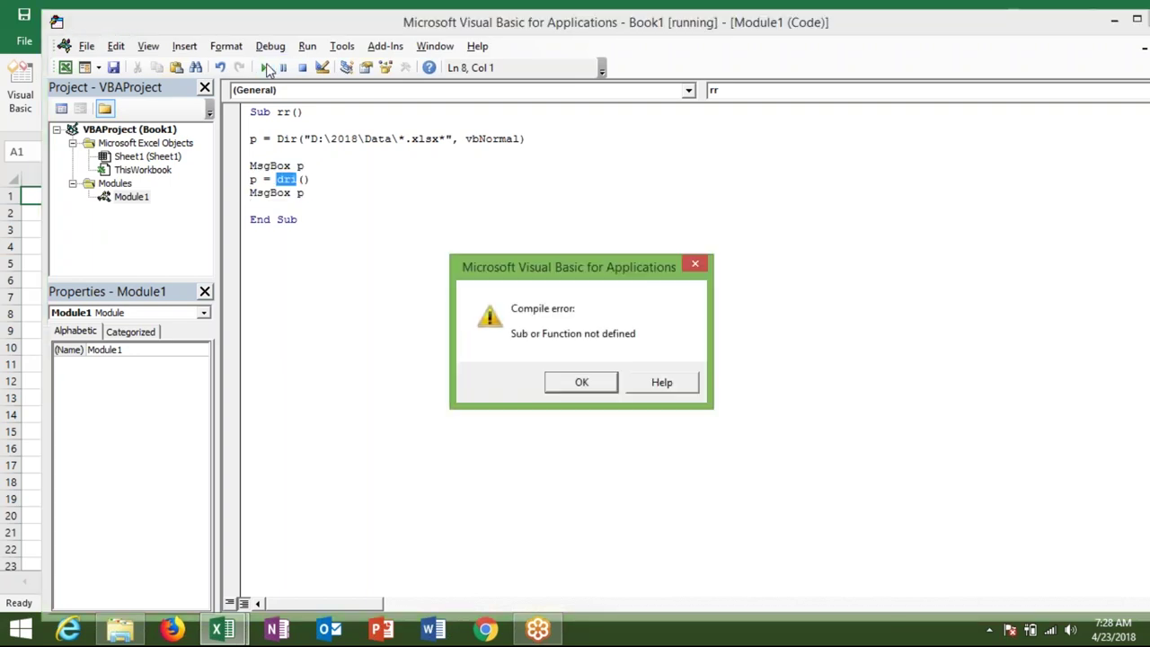
# Step: Dismiss the compile error and correct 'dri' to 'Dir' in the p = Dir() line
pyautogui.press('Return')
pyautogui.click(290, 179)
pyautogui.press('Delete')
pyautogui.press('Left')
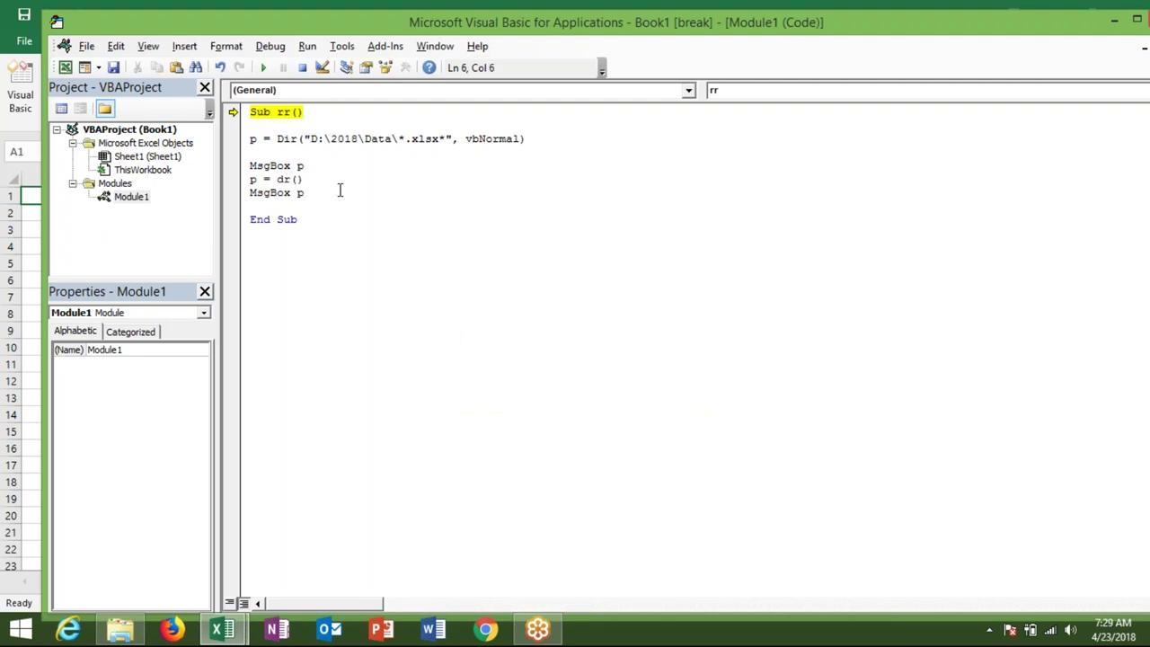
pyautogui.write('i')
pyautogui.click(348, 210)
# Step: Continue the macro and acknowledge the Delhi.xlsx and Noida.xlsx messages
pyautogui.click(263, 68)
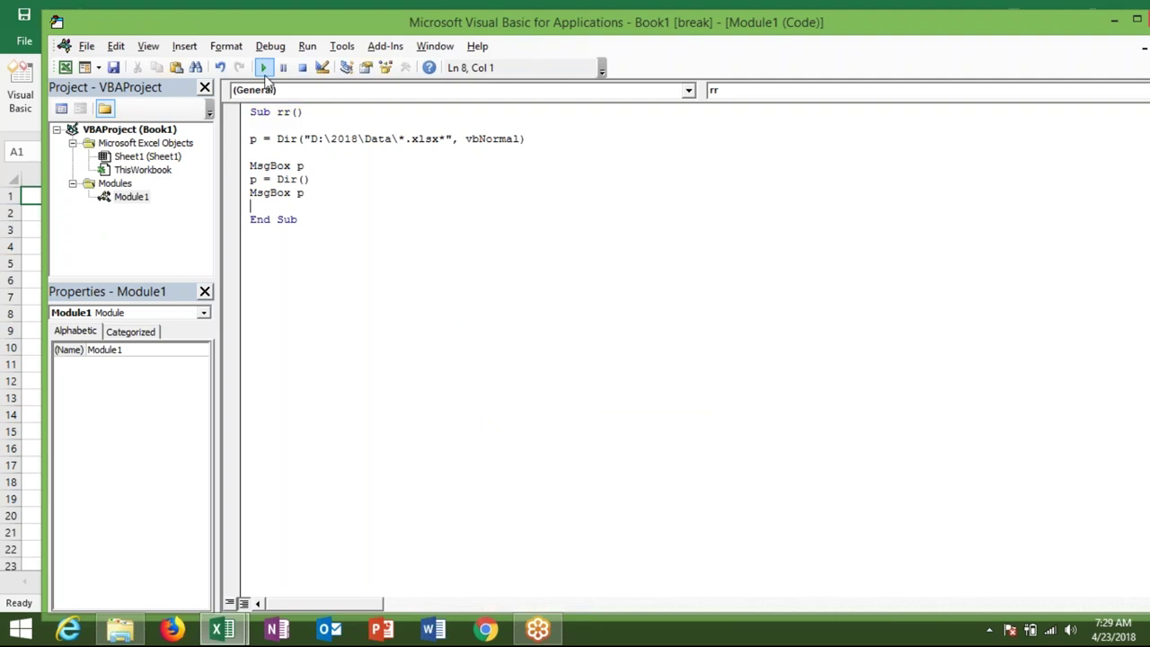
pyautogui.click(605, 367)
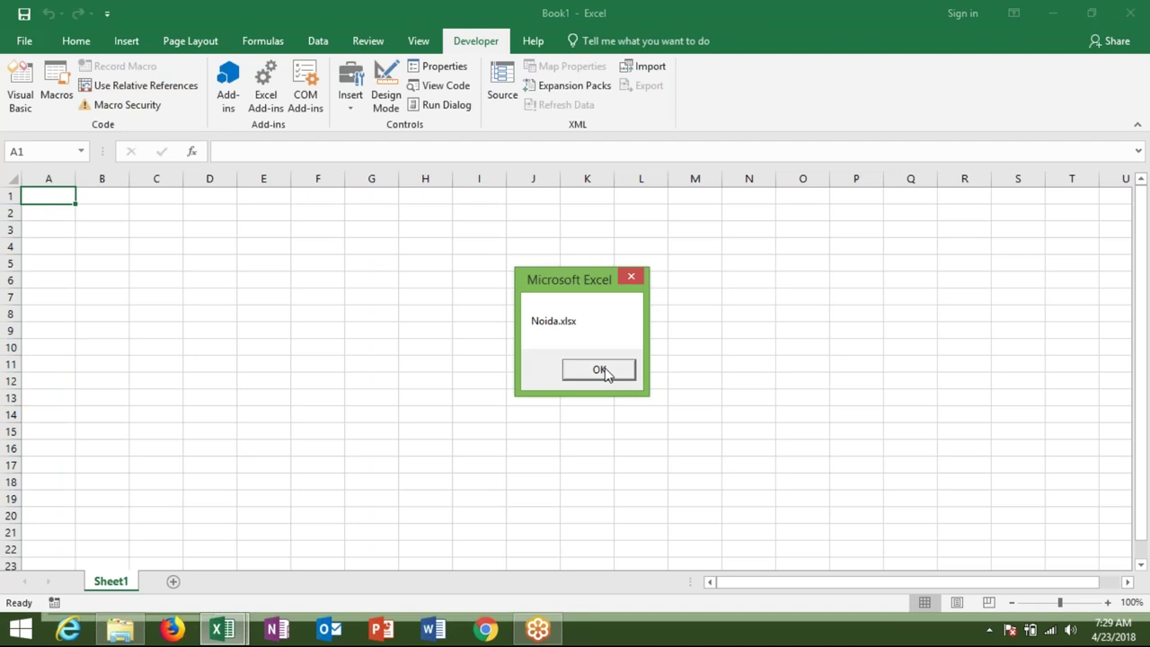
pyautogui.click(604, 367)
# Step: Select the p = Dir() line in the rr macro
pyautogui.click(250, 138)
pyautogui.press('Right')
pyautogui.press('Right')
pyautogui.press('Right')
pyautogui.press('Right')
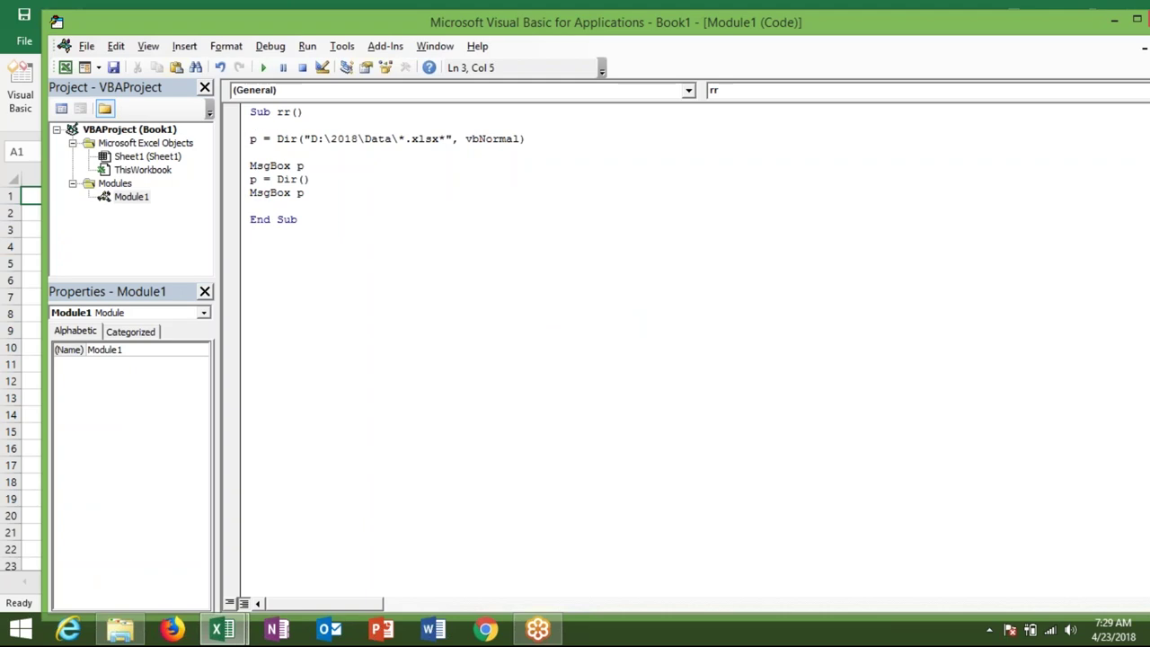
pyautogui.hotkey('shift', 'Down')
pyautogui.press('Down')
pyautogui.press('Down')
pyautogui.press('Right')
pyautogui.press('Left')
pyautogui.hotkey('shift', 'Down')
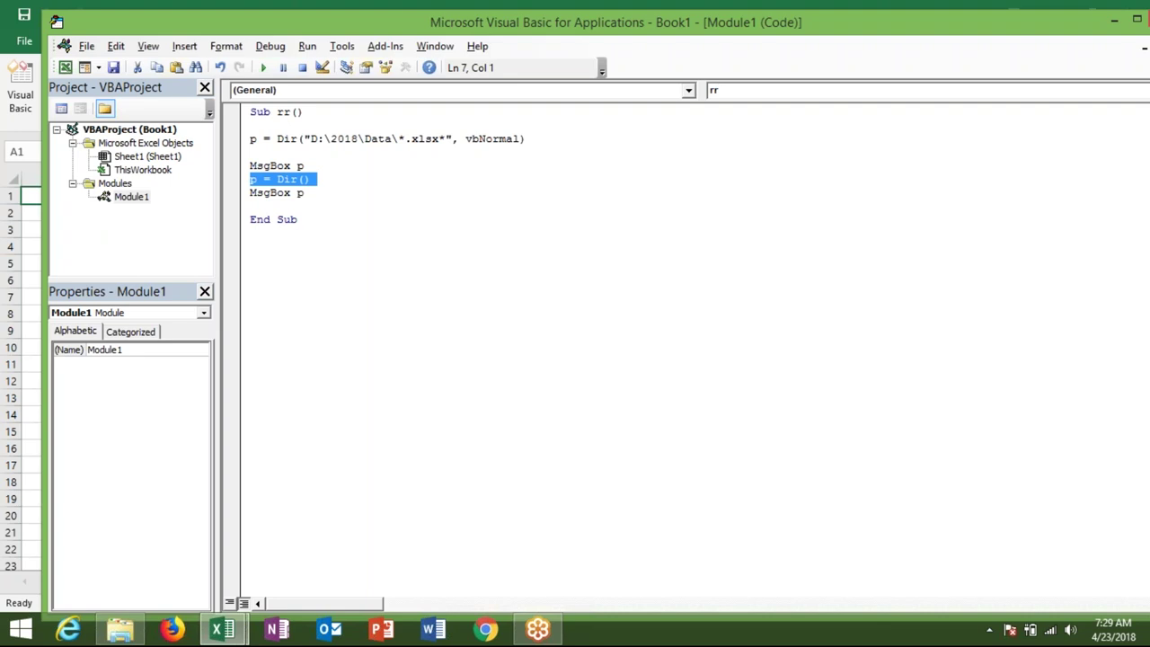
# Step: Copy the p = Dir() and MsgBox p pair and paste it after the second MsgBox p
pyautogui.press('Right')
pyautogui.press('Return')
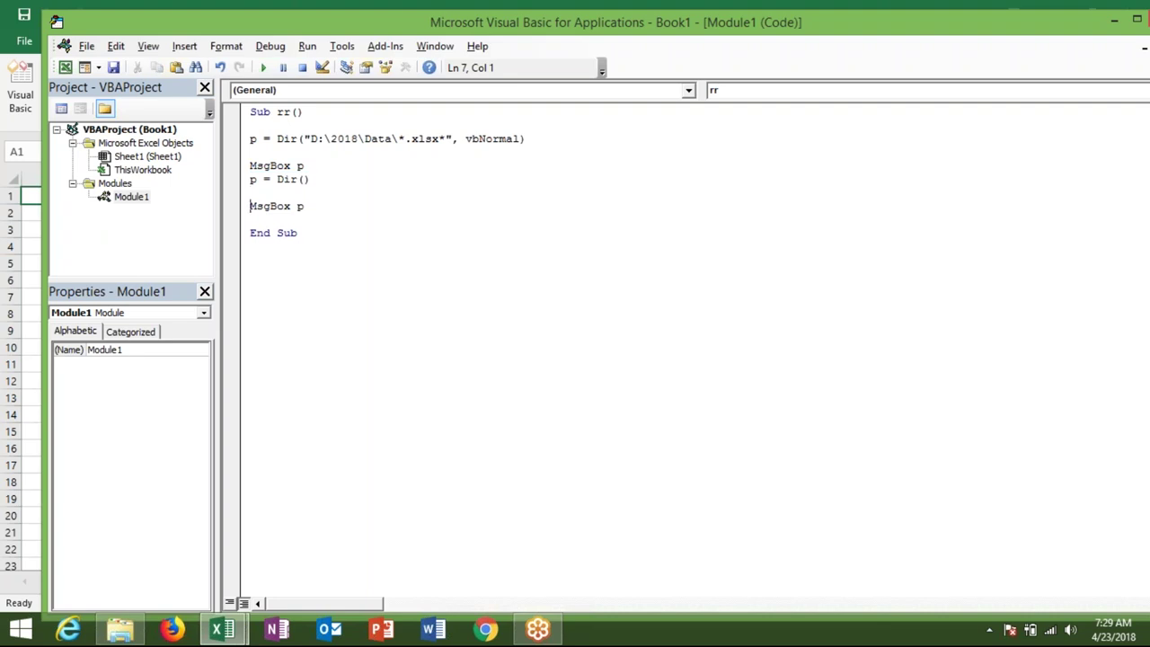
pyautogui.hotkey('shift', 'Down')
pyautogui.hotkey('shift', 'Down')
pyautogui.hotkey('shift', 'Down')
pyautogui.hotkey('ctrl', 'c')
pyautogui.press('Right')
pyautogui.press('Return')
pyautogui.hotkey('ctrl', 'v')
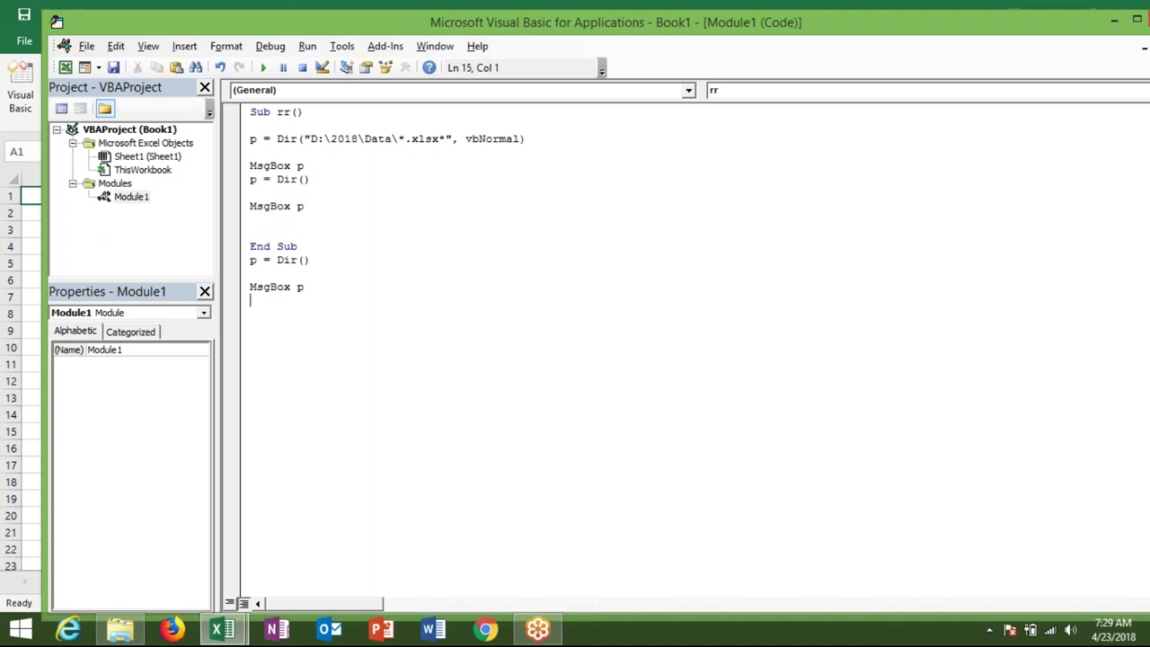
pyautogui.hotkey('ctrl', 'z')
pyautogui.press('Up')
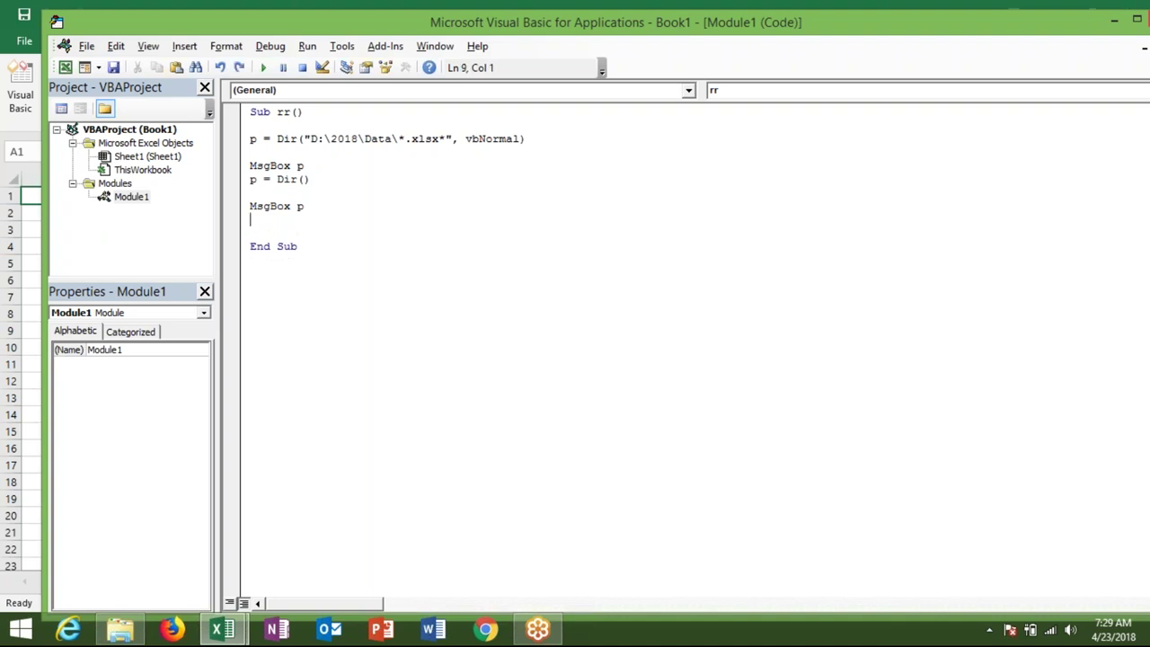
pyautogui.hotkey('ctrl', 'v')
pyautogui.press('Up')
pyautogui.press('Up')
pyautogui.press('Up')
pyautogui.hotkey('shift', 'Down')
pyautogui.press('Down')
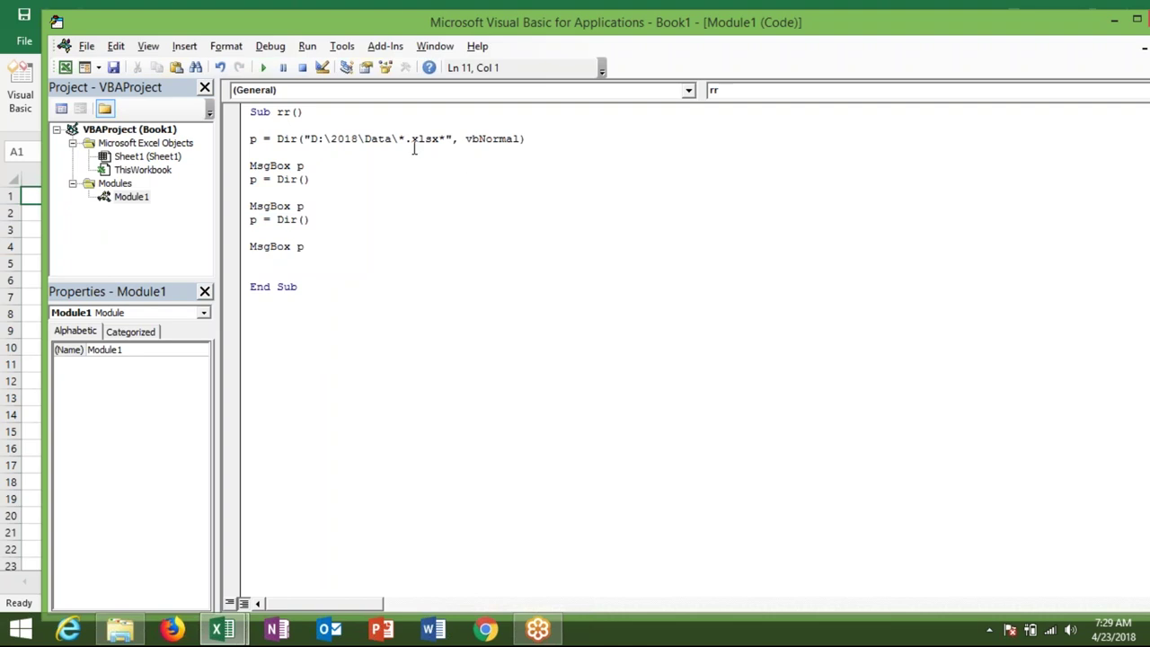
# Step: Run the macro and acknowledge the Delhi.xlsx, Noida.xlsx and Pune.xlsx messages
pyautogui.click(264, 68)
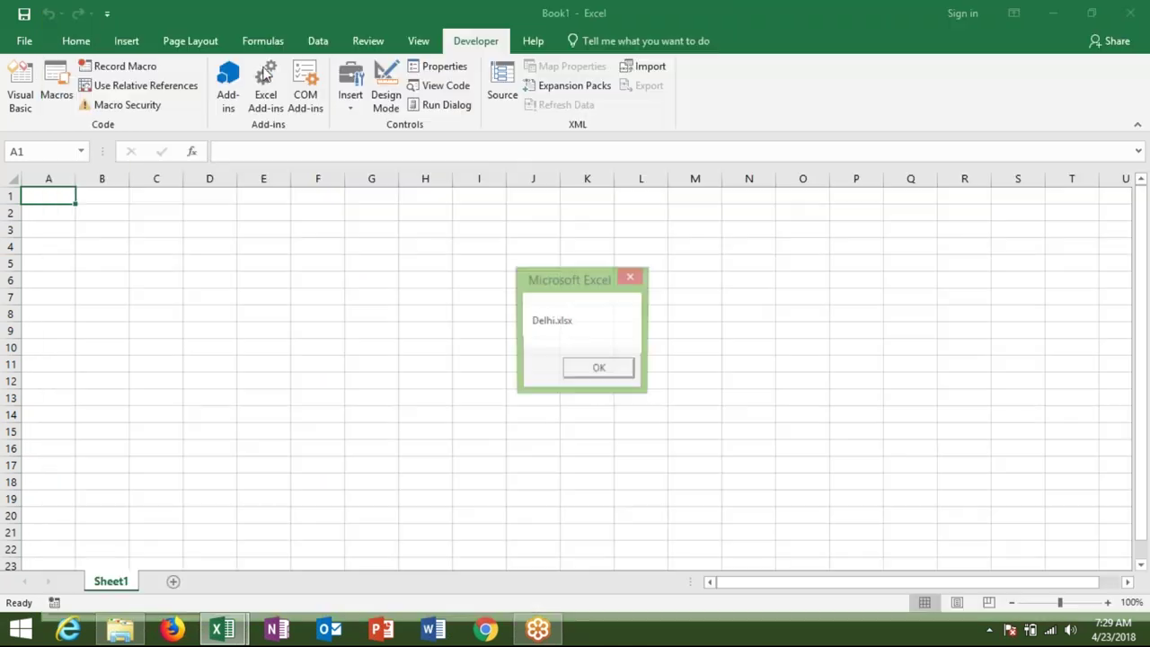
pyautogui.click(599, 373)
pyautogui.click(599, 373)
pyautogui.click(600, 372)
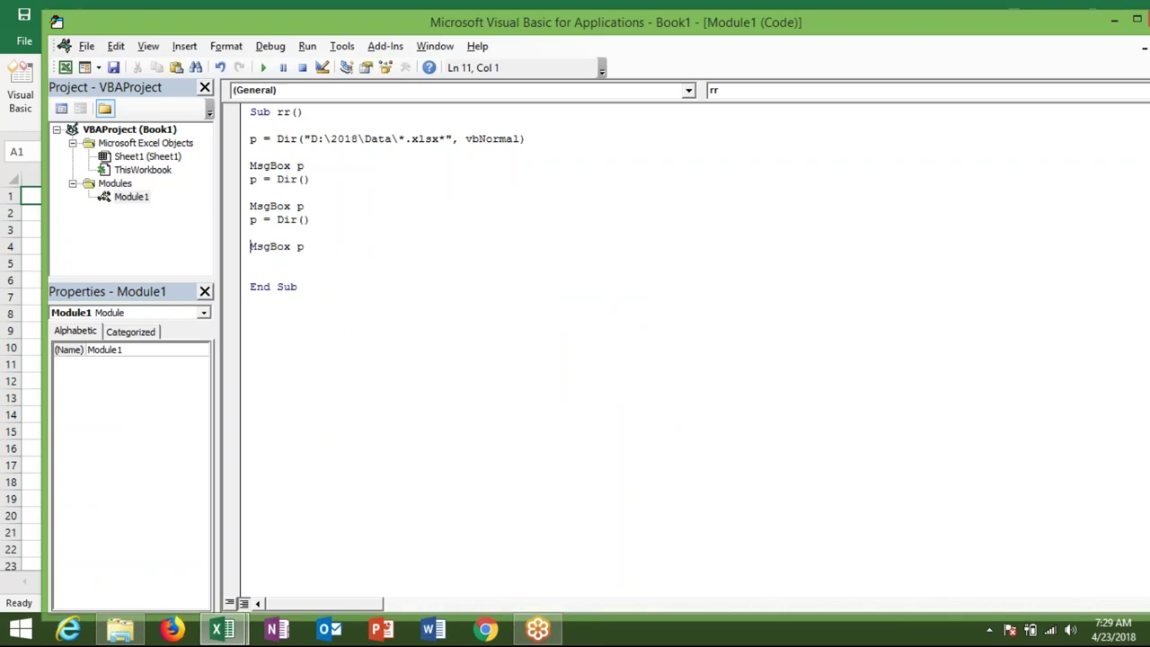
pyautogui.click(250, 219)
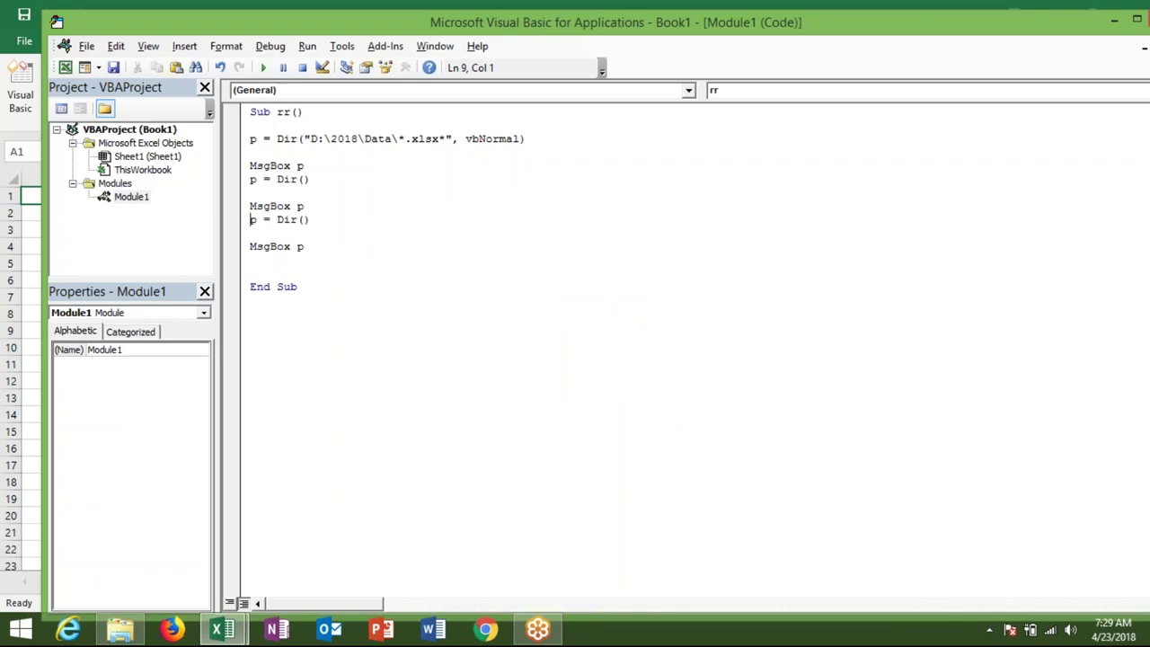
# Step: Delete the repeated MsgBox p and p = Dir() lines below the Dir assignment
pyautogui.hotkey('shift', 'End')
pyautogui.press('Up')
pyautogui.press('Up')
pyautogui.press('Up')
pyautogui.hotkey('shift', 'End')
pyautogui.click(250, 166)
pyautogui.hotkey('shift', 'Down')
pyautogui.hotkey('shift', 'Down')
pyautogui.hotkey('shift', 'Down')
pyautogui.hotkey('shift', 'Down')
pyautogui.hotkey('shift', 'Down')
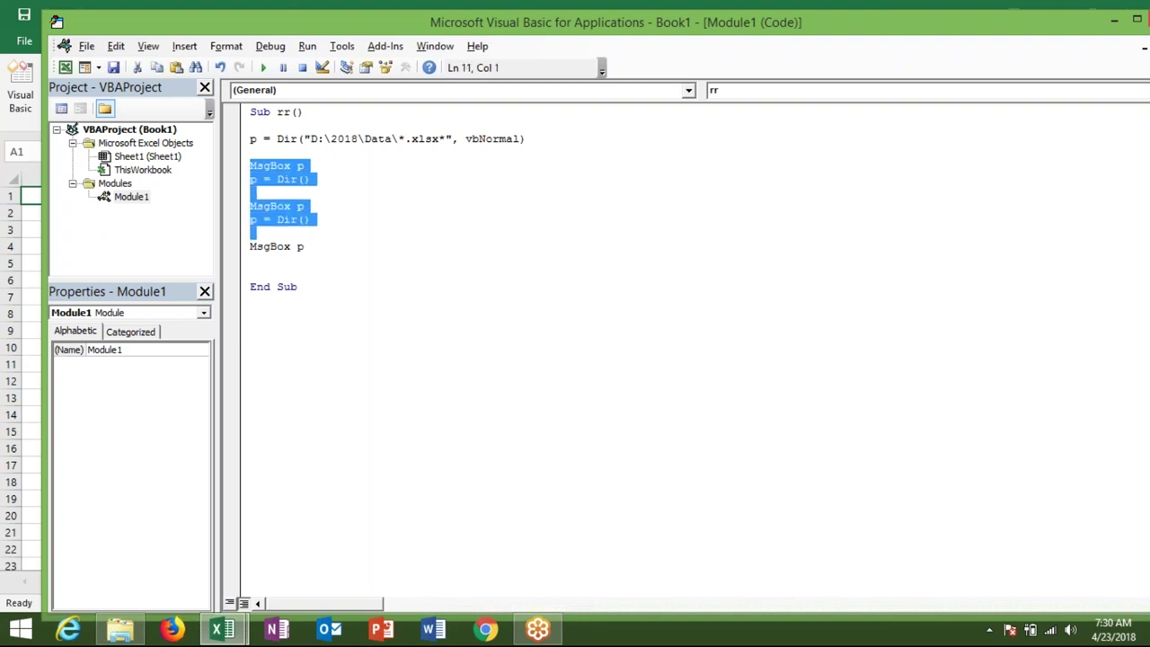
# Step: Check the Excel workbook, then add a blank line after the Dir("D:\2018\Data\*.xlsx*", vbNormal) line
pyautogui.hotkey('shift', 'Down')
pyautogui.press('Delete')
pyautogui.click(251, 152)
pyautogui.click(250, 139)
pyautogui.hotkey('shift', 'Down')
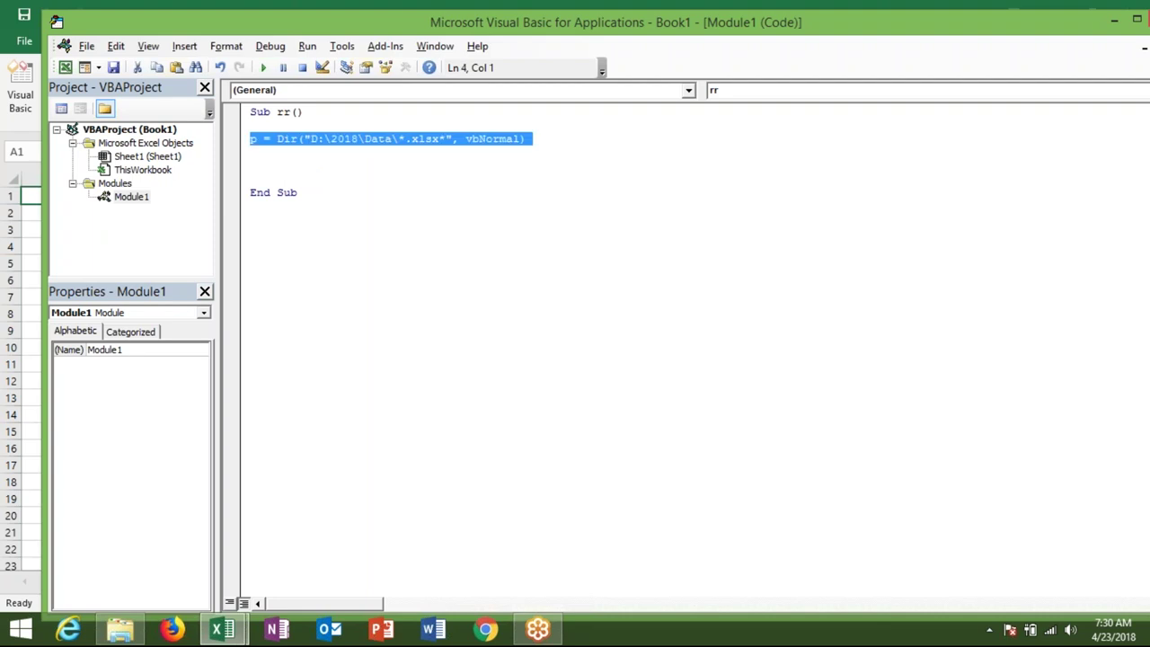
pyautogui.click(250, 151)
pyautogui.hotkey('alt', 'F11')
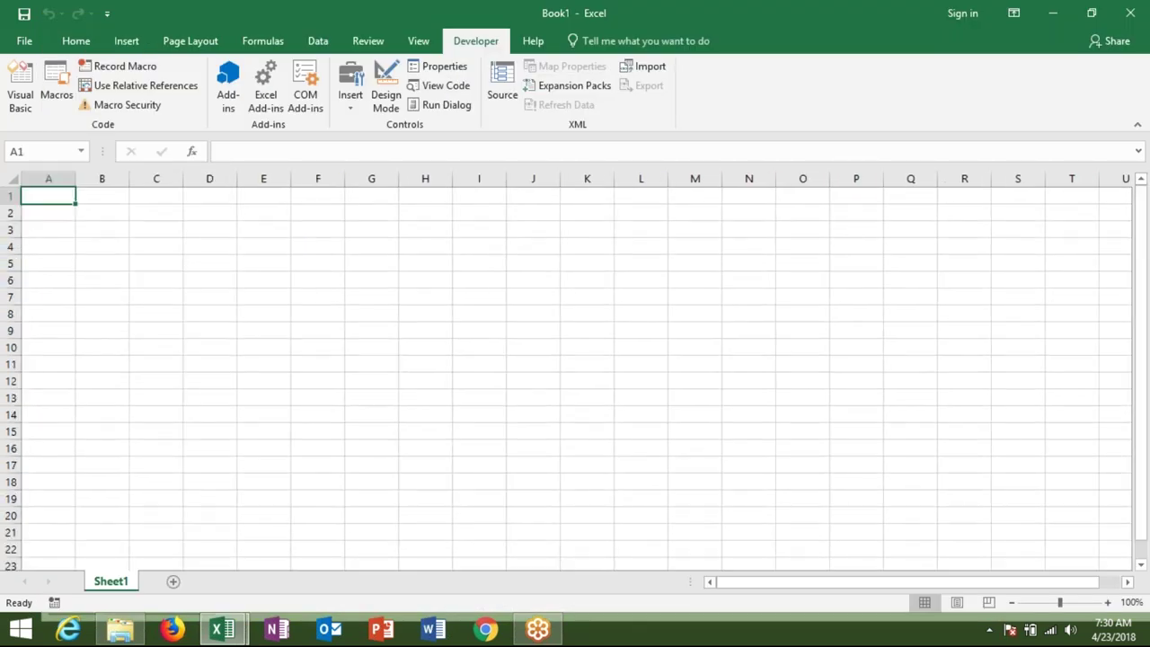
pyautogui.hotkey('alt', 'F11')
pyautogui.press('Return')
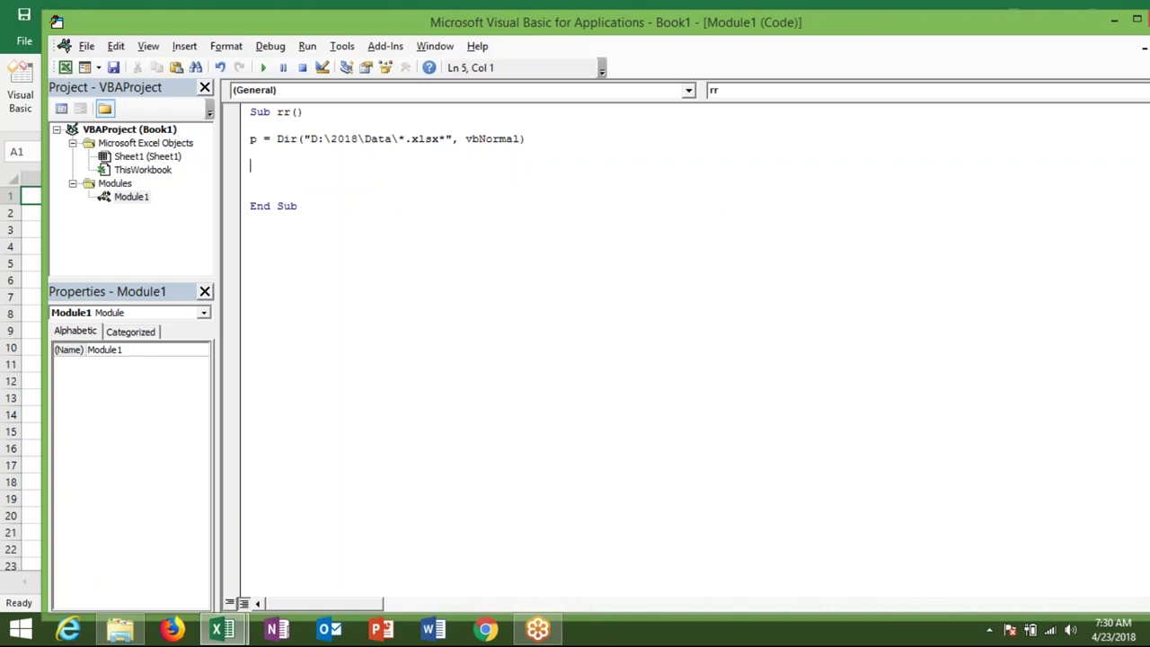
# Step: Write Do While p <> "" on the line after the Dir assignment
pyautogui.write('do')
pyautogui.write('while p')
pyautogui.write('<>""')
pyautogui.press('Return')
pyautogui.click(346, 165)
pyautogui.doubleClick(313, 165)
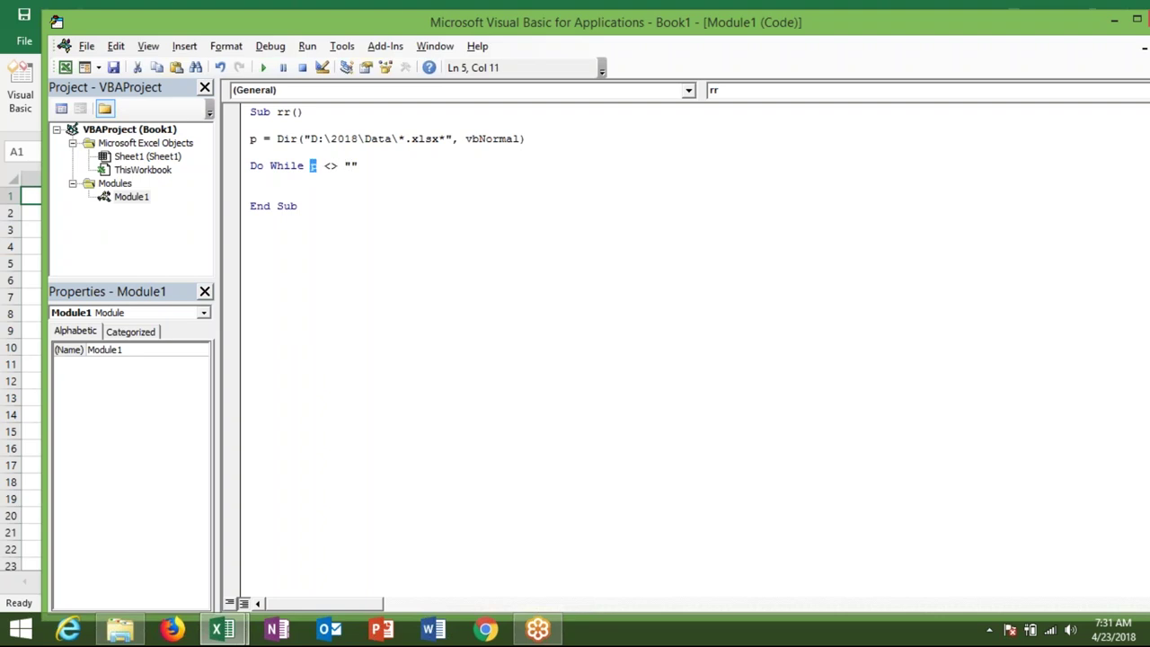
pyautogui.press('Up')
pyautogui.press('Up')
# Step: Write Range("A1").End(xlUp).Offset(1, 0).Value inside the loop
pyautogui.click(310, 166)
pyautogui.doubleClick(310, 166)
pyautogui.click(270, 179)
pyautogui.hotkey('alt', 'F11')
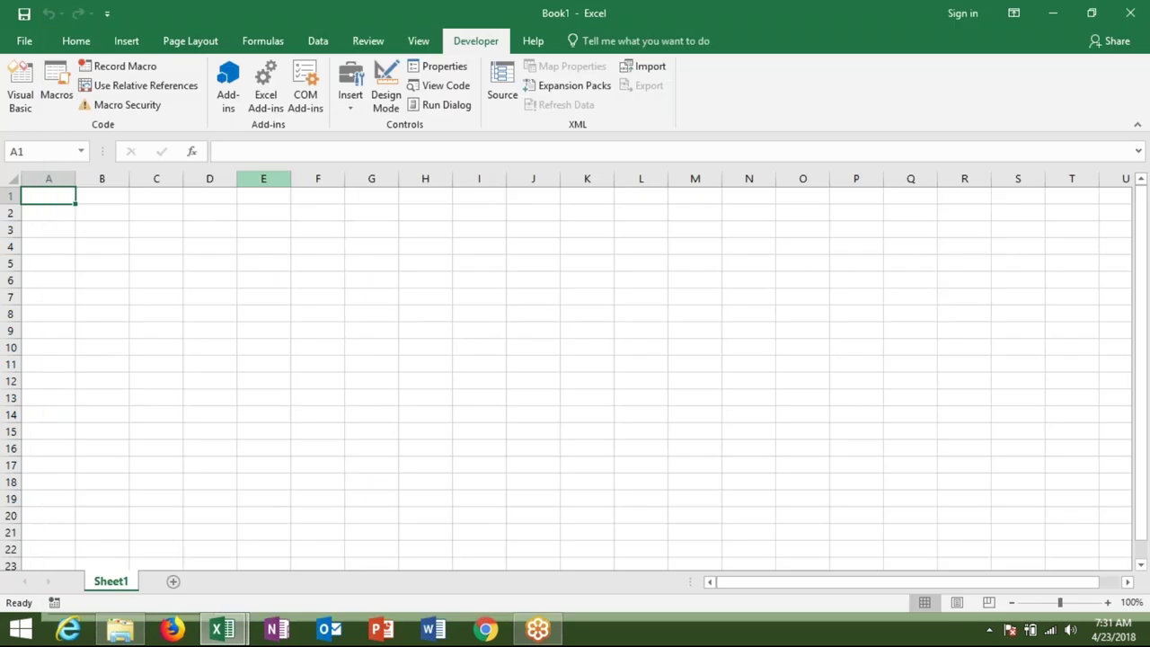
pyautogui.hotkey('alt', 'F11')
pyautogui.write('range("A1").end(')
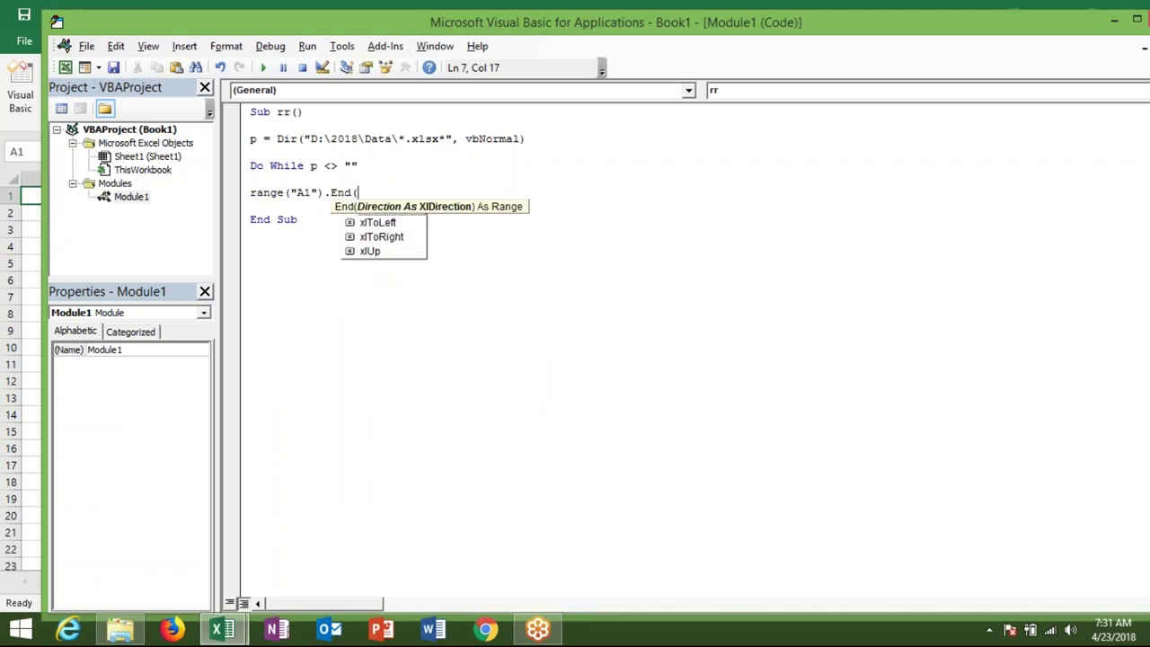
pyautogui.press('Down')
pyautogui.press('Down')
pyautogui.press('Tab')
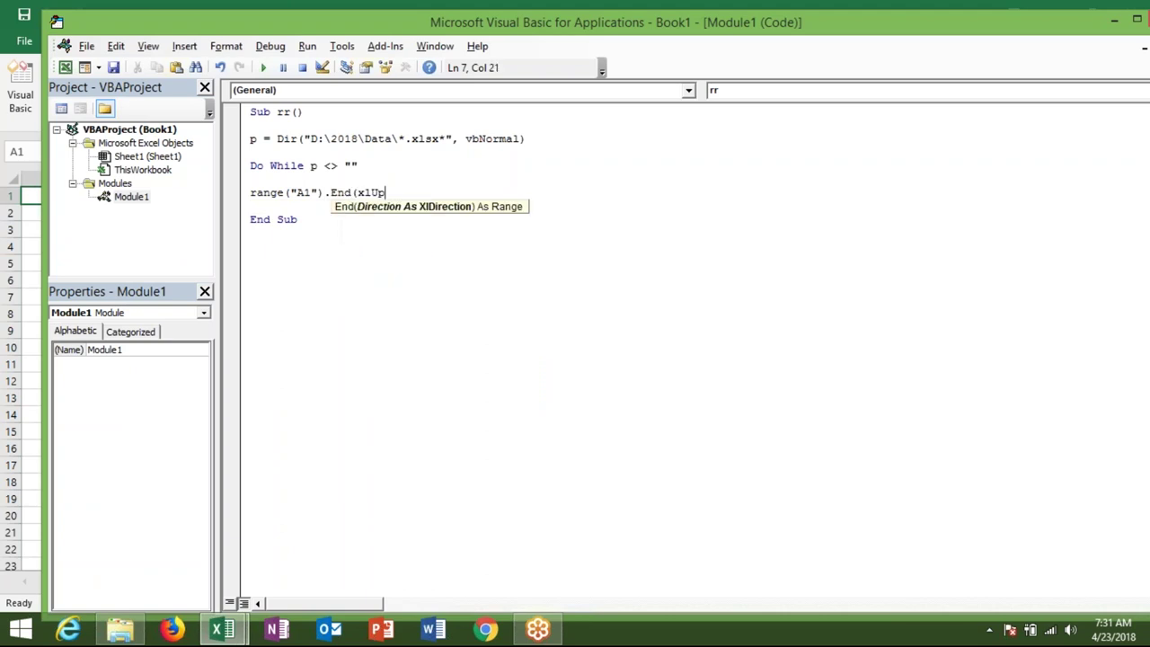
pyautogui.write(').of')
pyautogui.press('space')
pyautogui.write('(1,0).v')
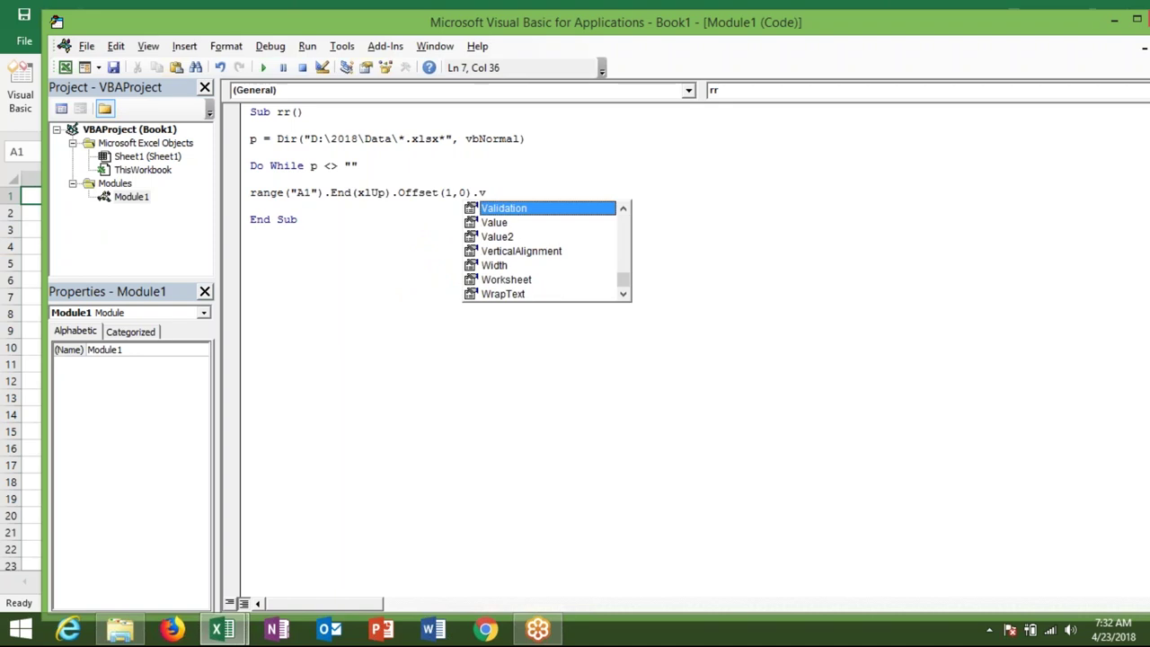
pyautogui.press('Down')
pyautogui.press('Return')
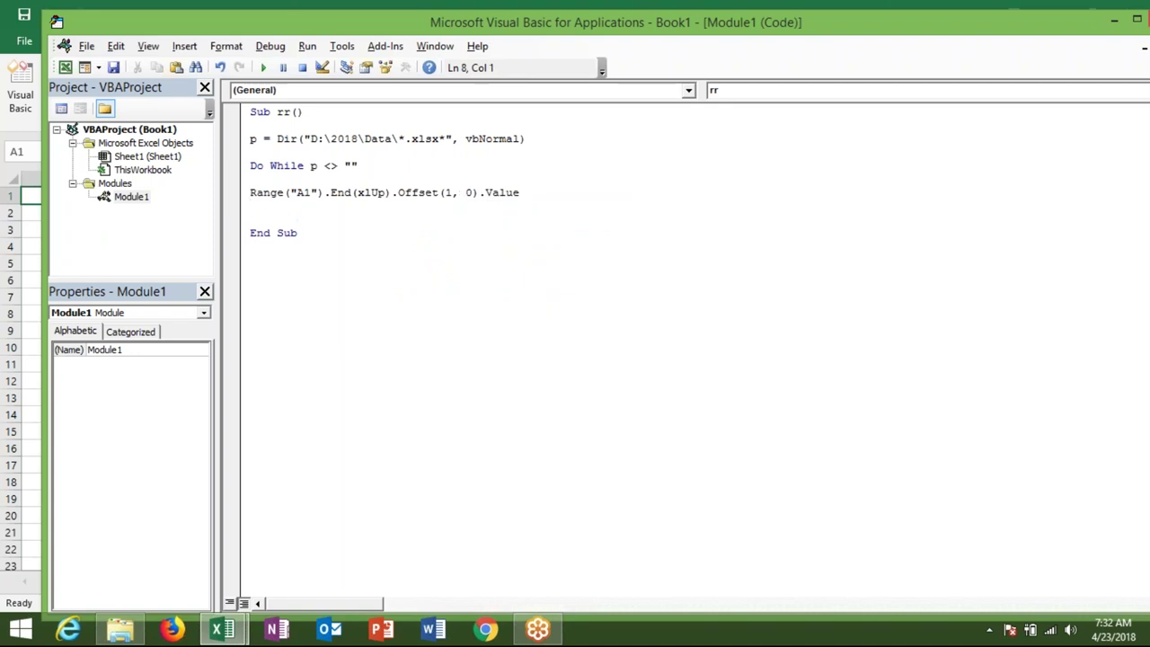
# Step: Finish the line with = p, add p = Dir() and Loop, then run the macro
pyautogui.click(544, 197)
pyautogui.write('=p')
pyautogui.press('Return')
pyautogui.write('p=dir()')
pyautogui.press('Return')
pyautogui.write('lo')
pyautogui.press('BackSpace')
pyautogui.press('BackSpace')
pyautogui.write('loop')
pyautogui.press('Return')
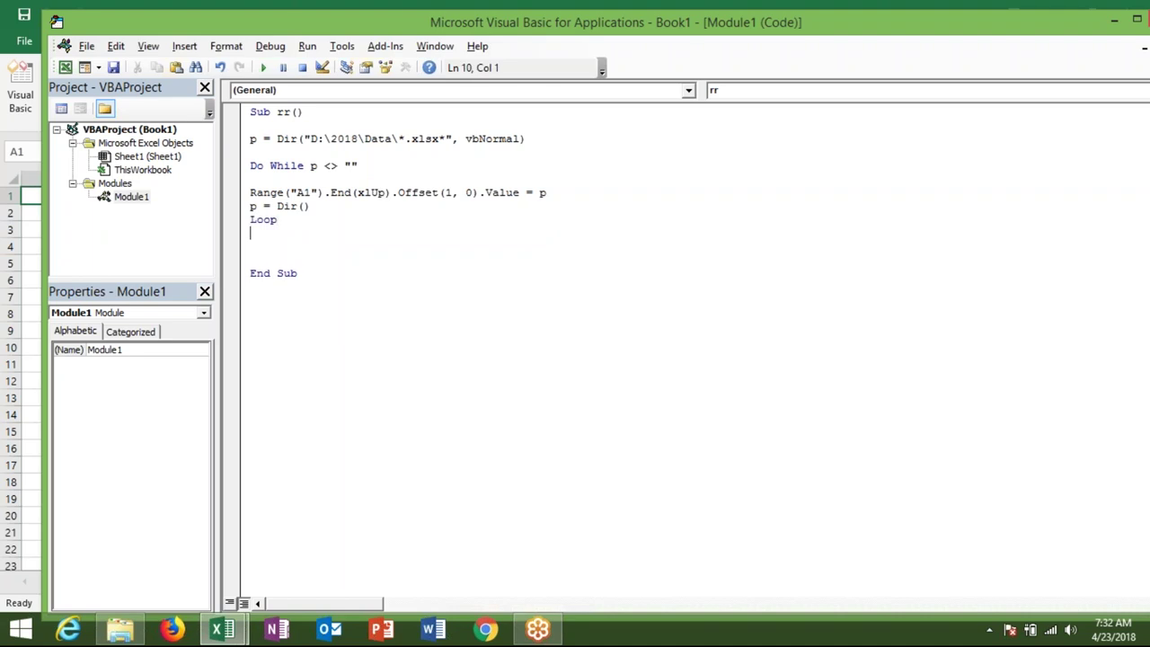
pyautogui.click(264, 67)
# Step: Clear cell A2 in Excel and change the start cell to Range("A65000")
pyautogui.click(28, 244)
pyautogui.click(30, 213)
pyautogui.press('Delete')
pyautogui.hotkey('alt', 'Tab')
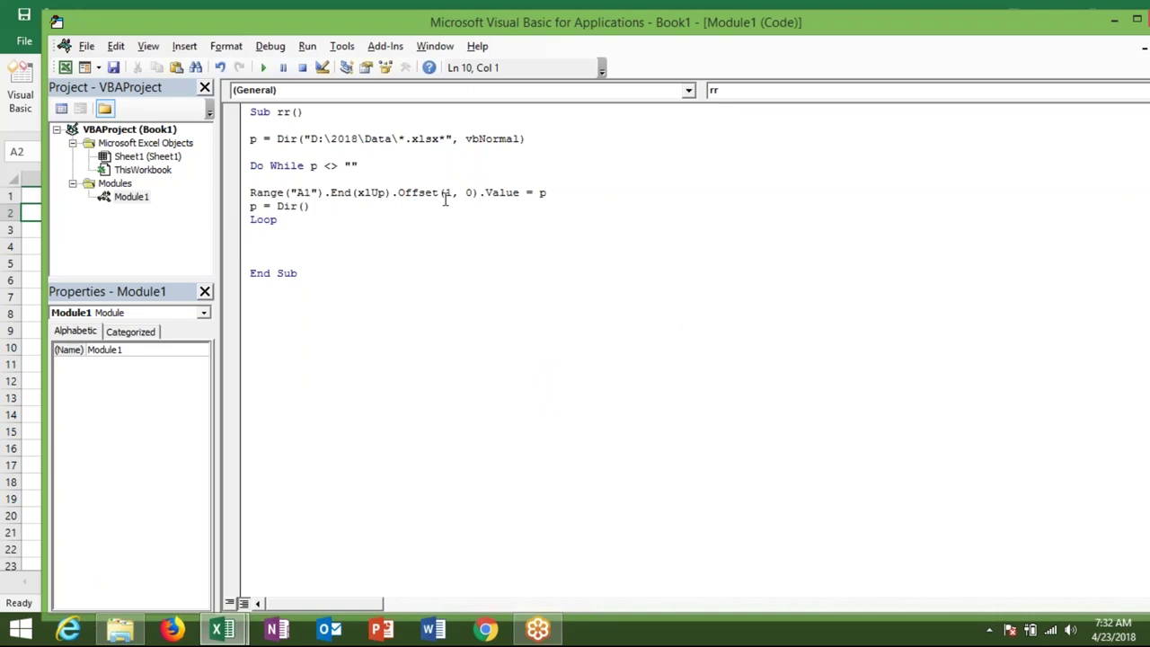
pyautogui.click(306, 192)
pyautogui.write('65000')
pyautogui.press('Delete')
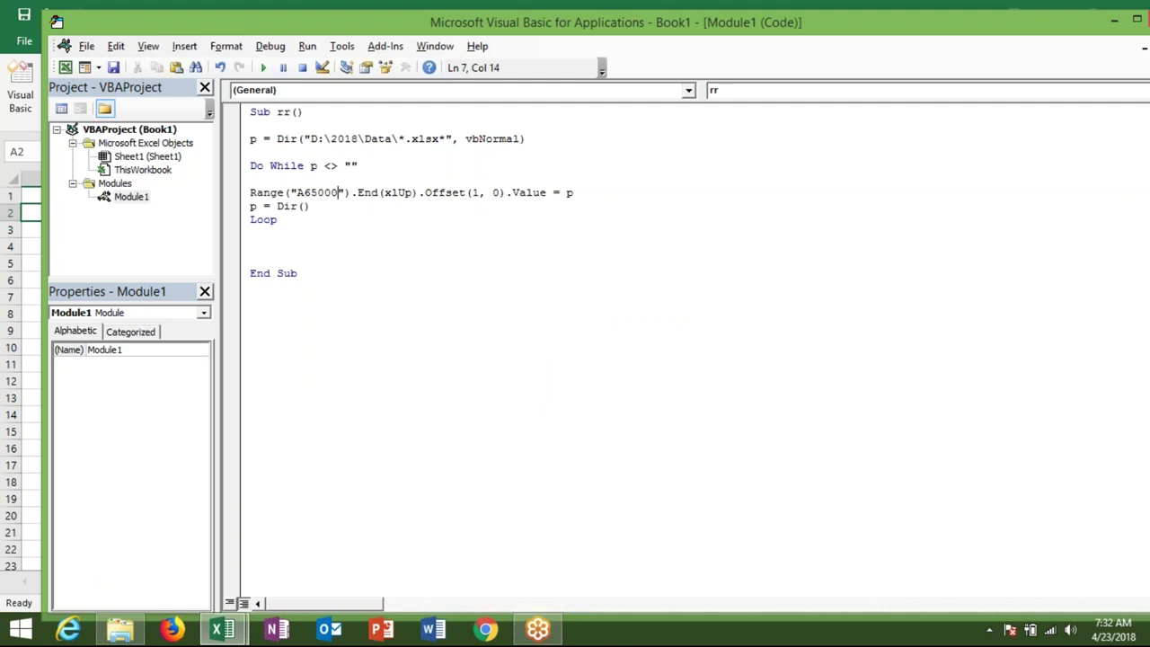
# Step: Rerun the macro and check Delhi.xlsx, Noida.xlsx and Pune.xlsx in A2:A4
pyautogui.click(254, 247)
pyautogui.click(264, 68)
pyautogui.click(27, 230)
pyautogui.click(49, 246)
pyautogui.click(49, 213)
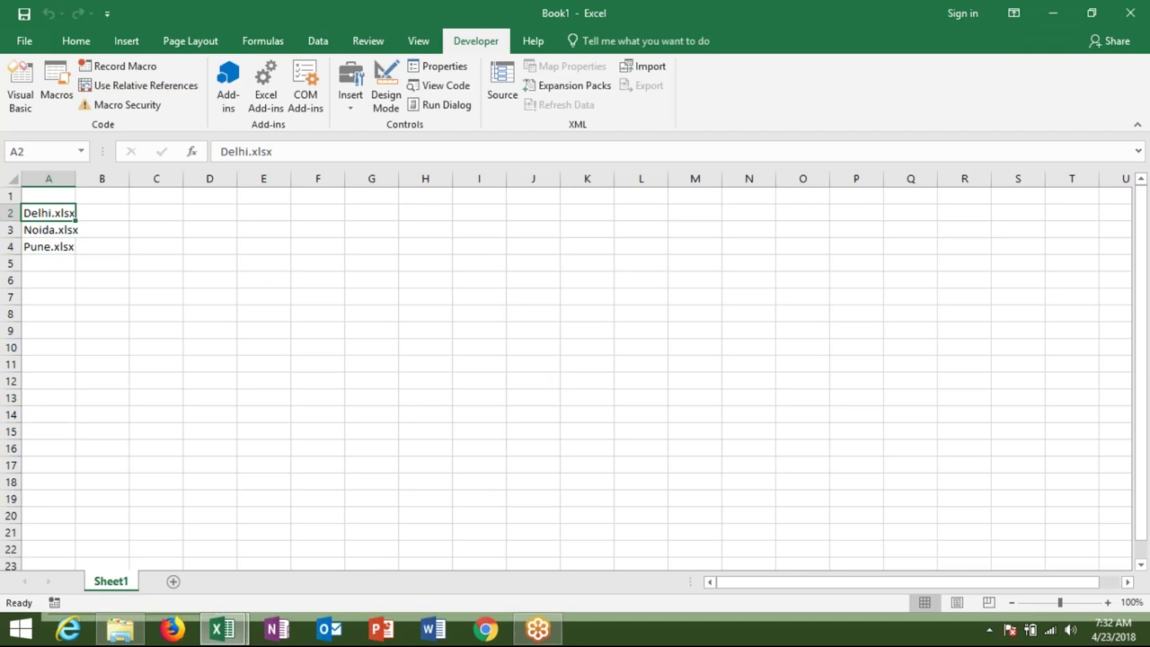
pyautogui.hotkey('alt', 'F11')
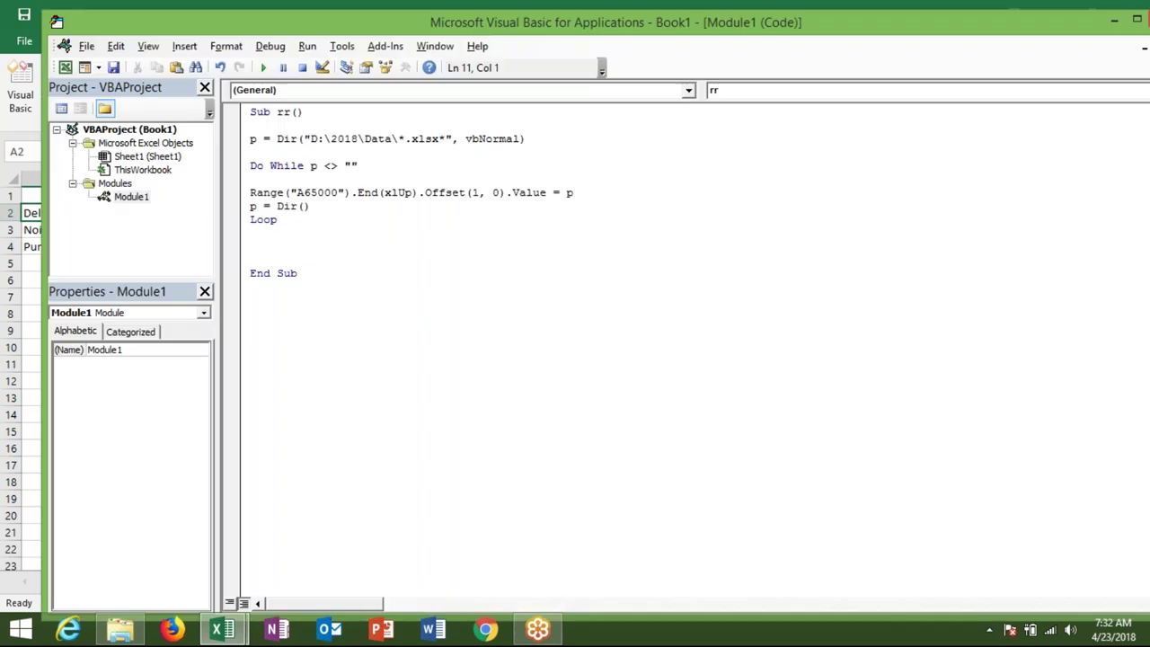
pyautogui.click(250, 205)
# Step: Duplicate the Range line onto a new line and change its offset to (0, 1)
pyautogui.press('Return')
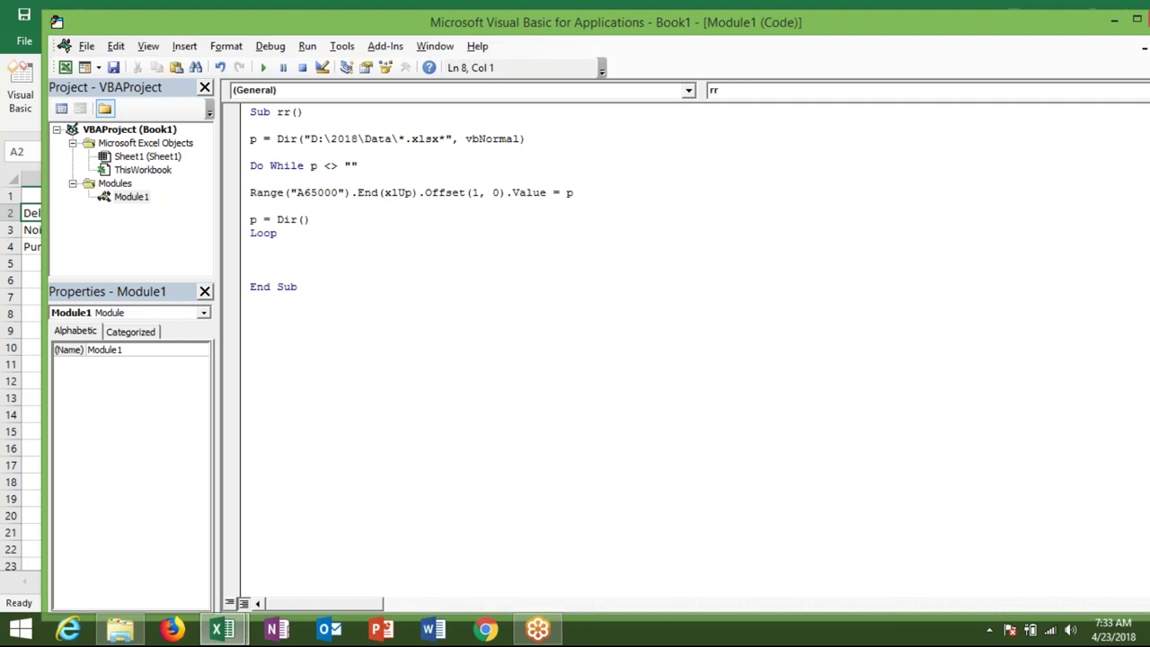
pyautogui.press('Up')
pyautogui.press('Up')
pyautogui.press('Up')
pyautogui.press('Down')
pyautogui.press('Down')
pyautogui.press('Down')
pyautogui.hotkey('shift', 'Right')
pyautogui.hotkey('shift', 'Right')
pyautogui.hotkey('shift', 'Right')
pyautogui.hotkey('shift', 'Right')
pyautogui.hotkey('shift', 'Right')
pyautogui.hotkey('shift', 'Right')
pyautogui.hotkey('shift', 'Right')
pyautogui.hotkey('shift', 'Right')
pyautogui.hotkey('shift', 'Right')
pyautogui.hotkey('shift', 'Right')
pyautogui.hotkey('shift', 'Right')
pyautogui.hotkey('shift', 'Right')
pyautogui.hotkey('shift', 'Right')
pyautogui.hotkey('ctrl', 'c')
pyautogui.press('Down')
pyautogui.hotkey('ctrl', 'v')
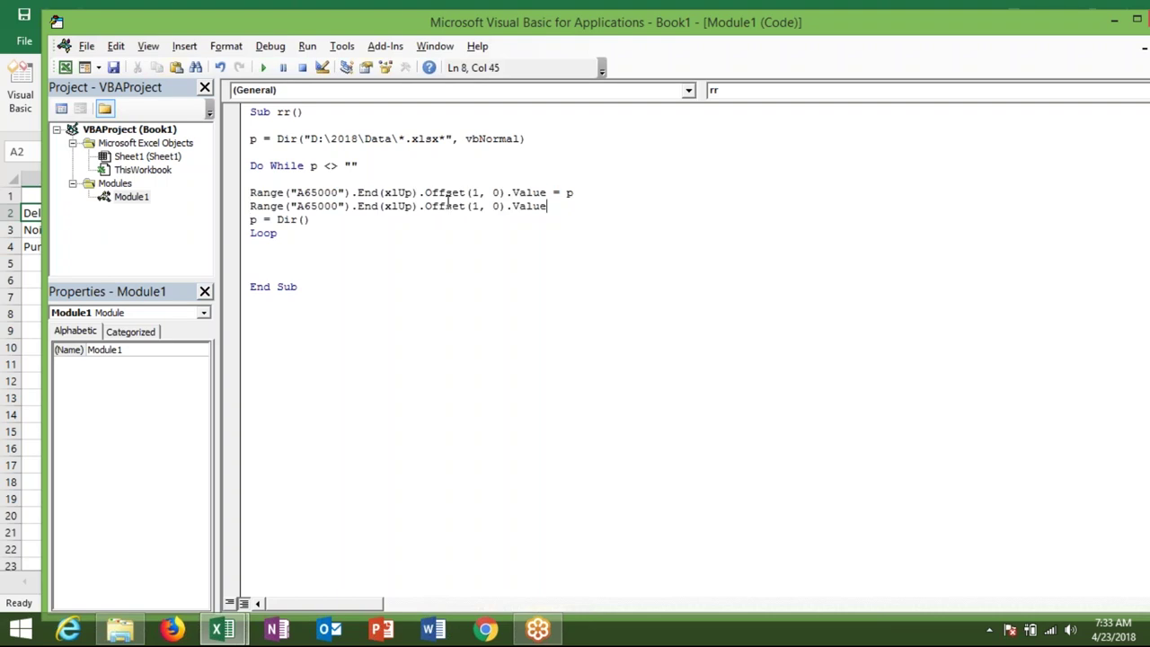
pyautogui.doubleClick(473, 206)
pyautogui.write('0')
pyautogui.press('Right')
pyautogui.press('Right')
pyautogui.press('BackSpace')
pyautogui.write('1')
# Step: Append = FileDateTime(" to the new line and dismiss the resulting compile error
pyautogui.click(588, 206)
pyautogui.write('=')
pyautogui.write('filedat')
pyautogui.write('etime')
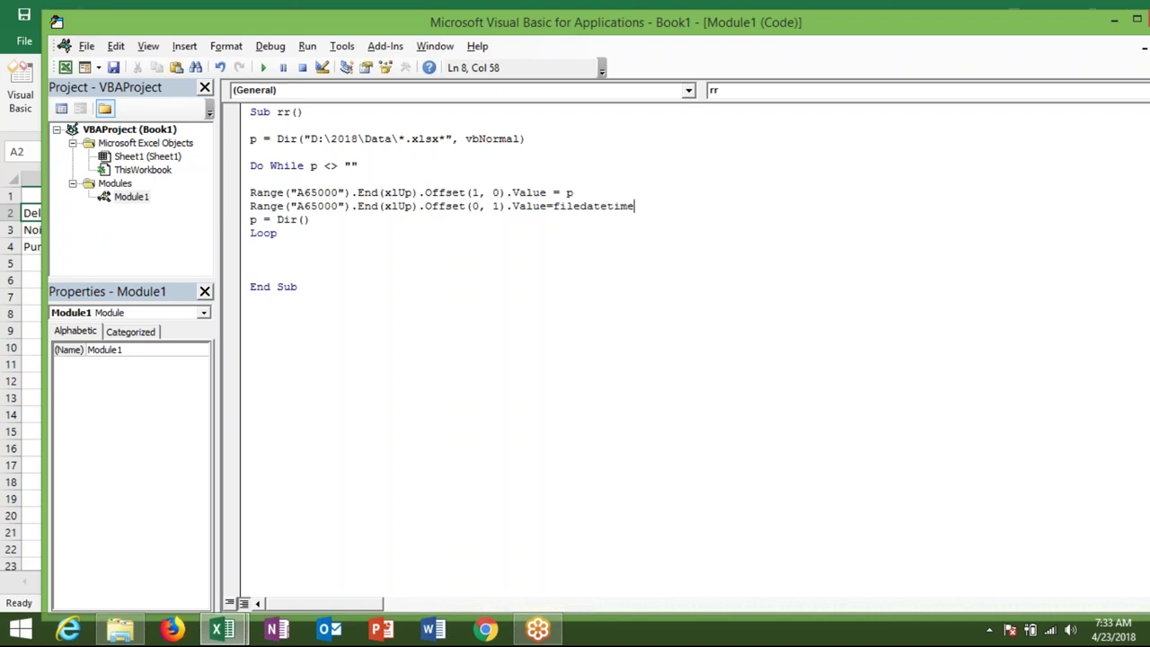
pyautogui.hotkey('shift', 'Up')
pyautogui.press('Left')
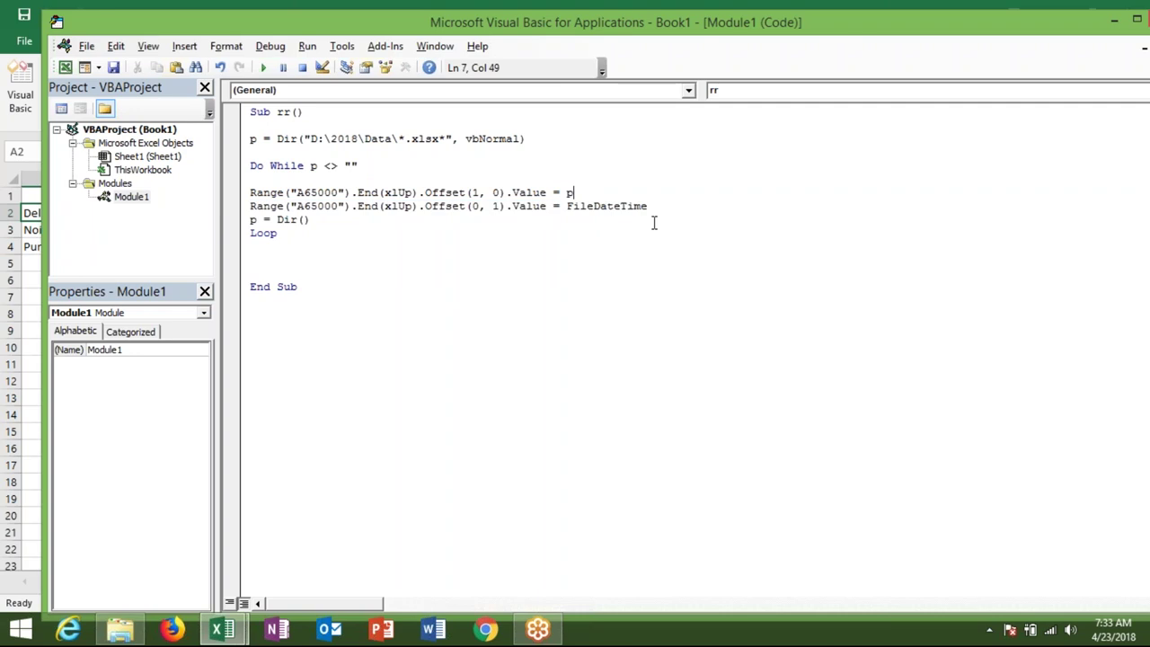
pyautogui.click(665, 206)
pyautogui.write('(')
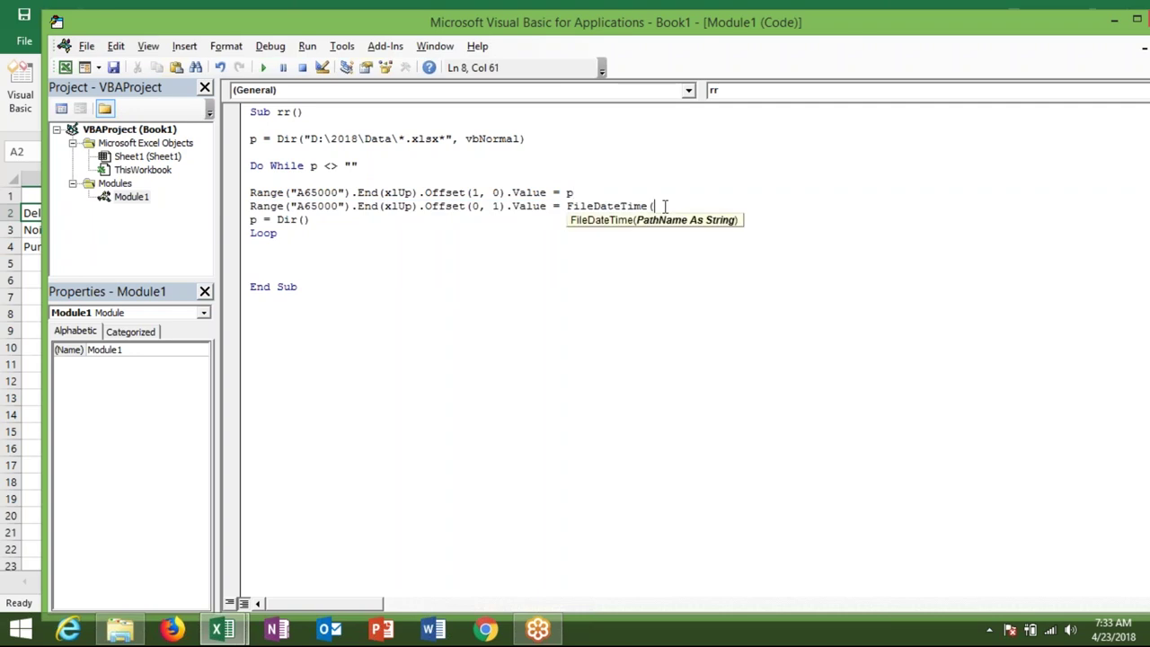
pyautogui.write('"')
pyautogui.hotkey('ctrl', 'v')
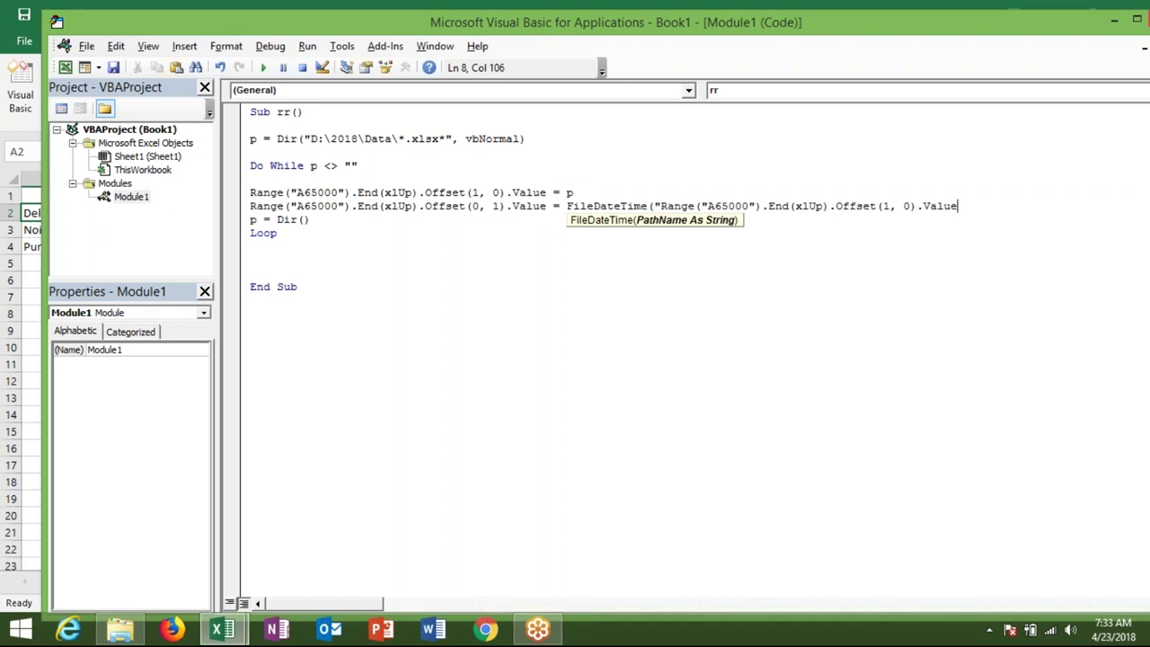
pyautogui.hotkey('ctrl', 'z')
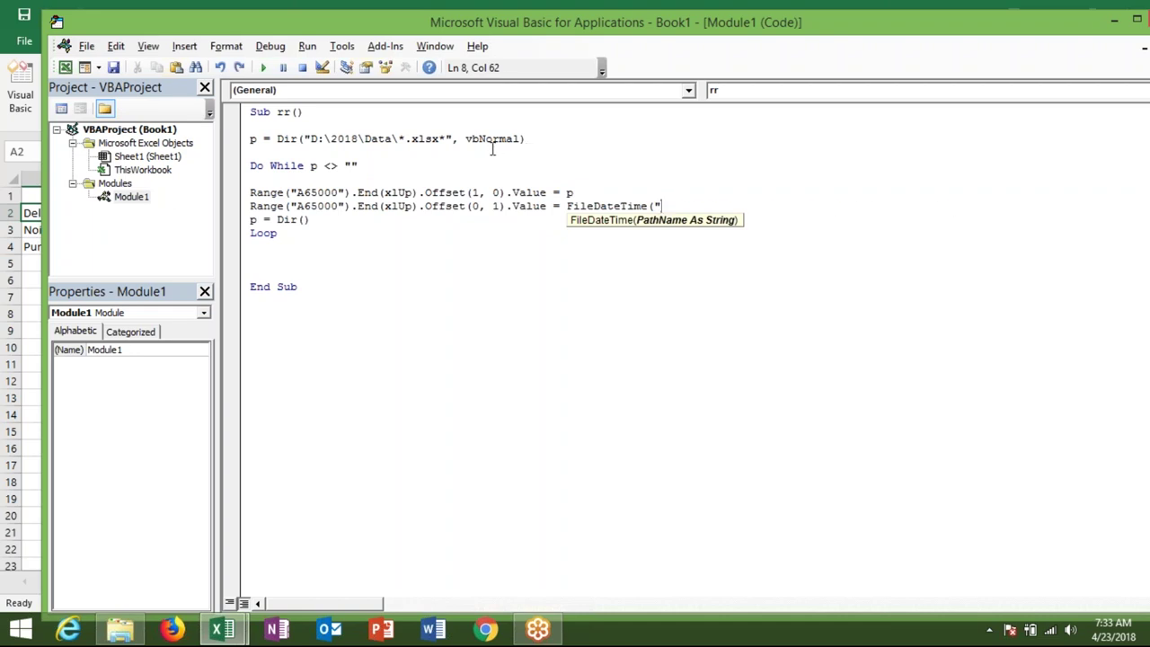
pyautogui.click(414, 144)
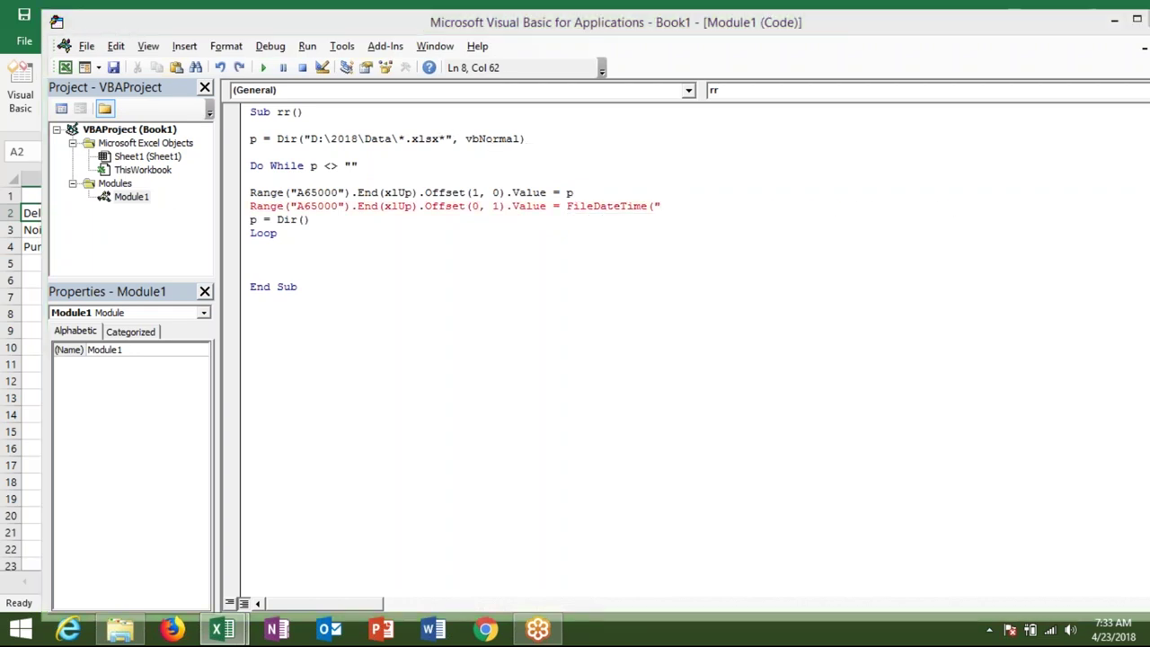
pyautogui.press('Return')
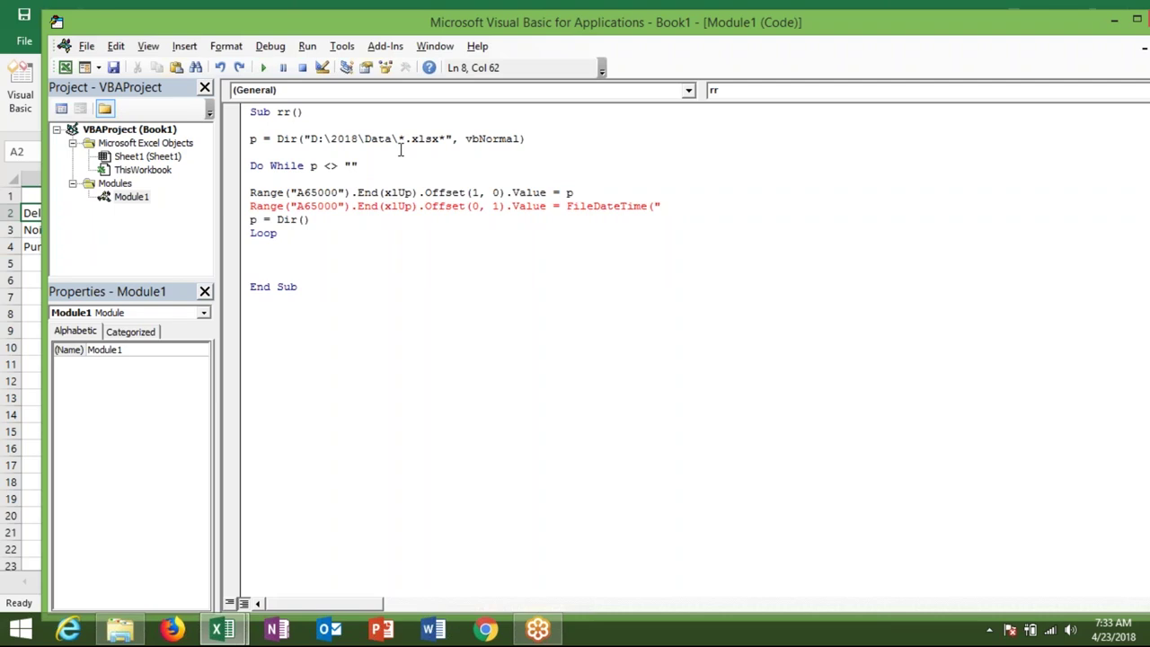
# Step: Complete the argument as FileDateTime("D:\2018\Data\" & p) using the path copied from the Dir line
pyautogui.moveTo(398, 139); pyautogui.dragTo(311, 139)
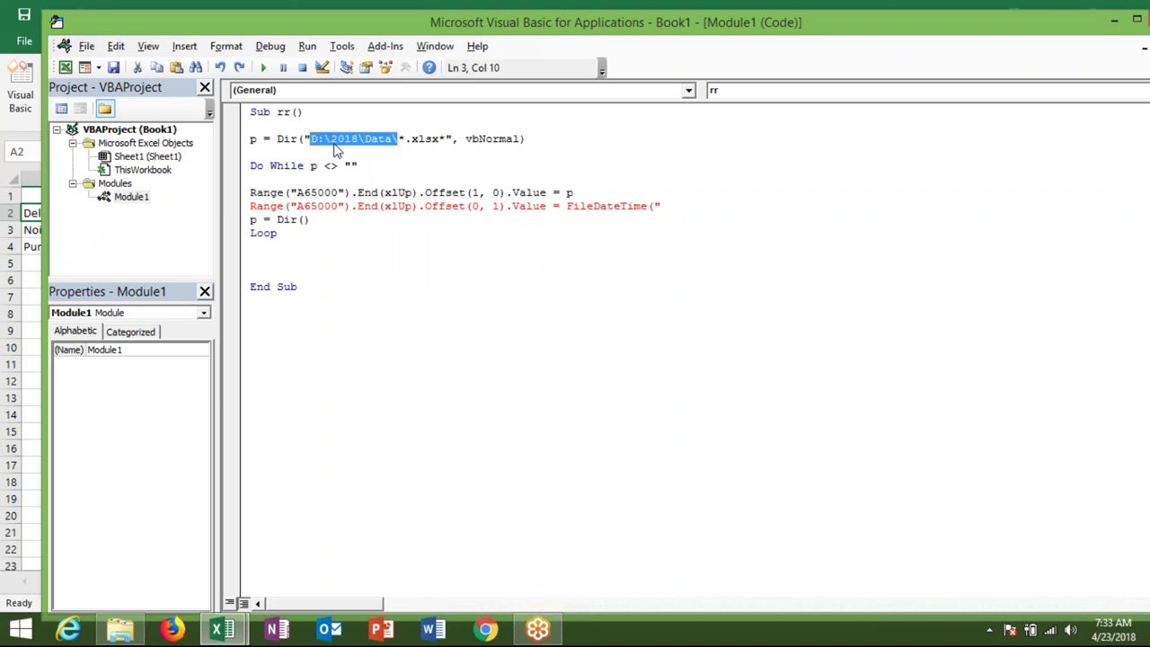
pyautogui.moveTo(680, 256); pyautogui.dragTo(673, 205)
pyautogui.click(665, 205)
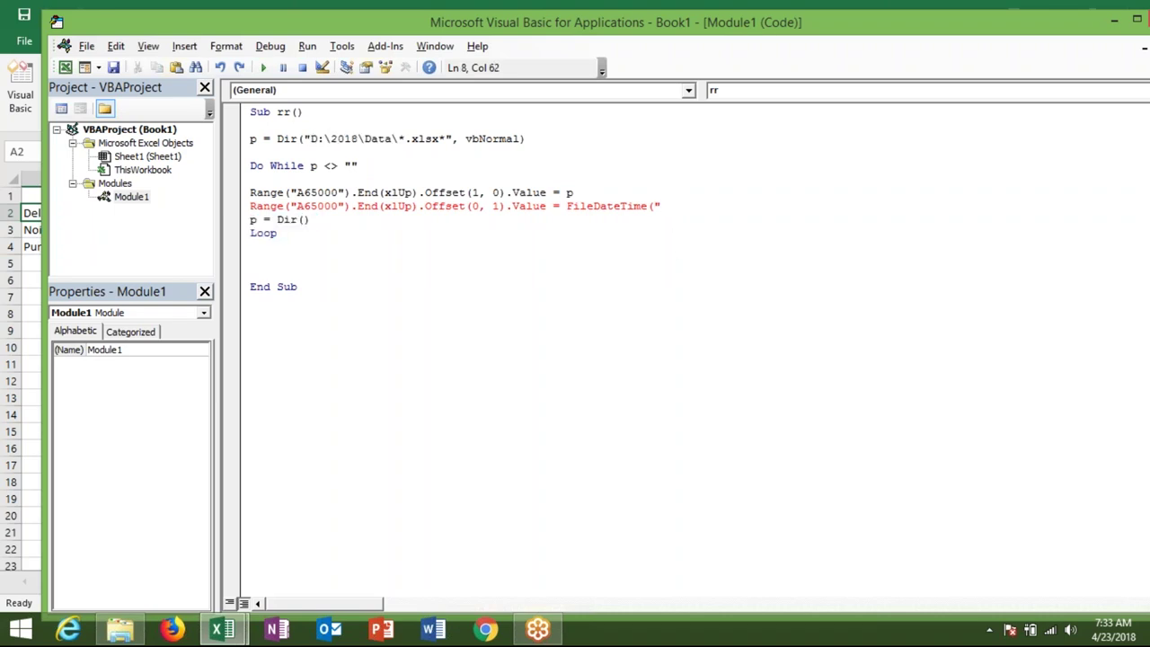
pyautogui.hotkey('ctrl', 'v')
pyautogui.write('" ')
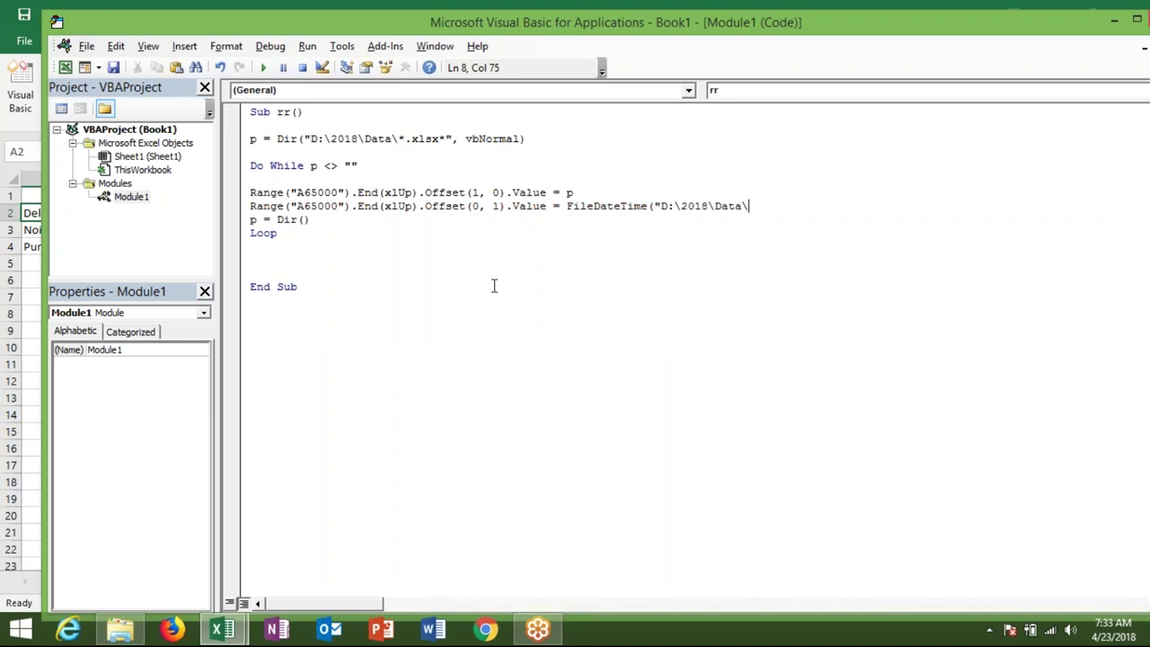
pyautogui.write('& ')
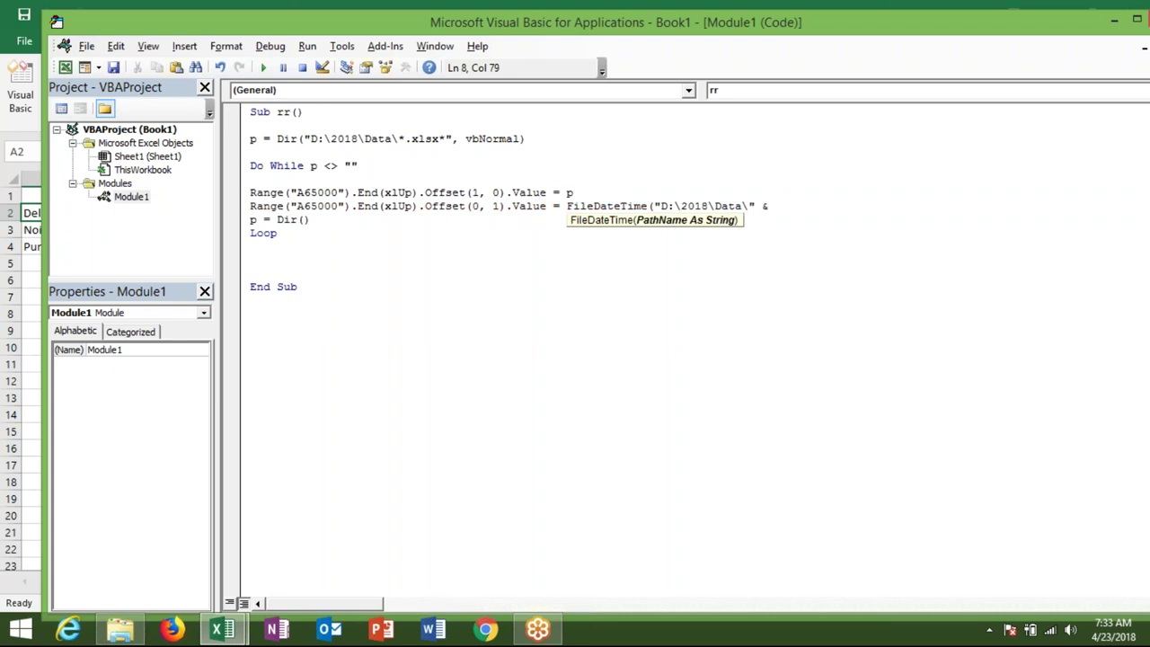
pyautogui.write('p')
pyautogui.write(')')
pyautogui.press('Return')
pyautogui.click(250, 287)
pyautogui.press('Up')
pyautogui.press('Up')
pyautogui.press('Up')
pyautogui.press('Up')
pyautogui.press('Up')
pyautogui.hotkey('ctrl', 'v')
pyautogui.hotkey('ctrl', 'z')
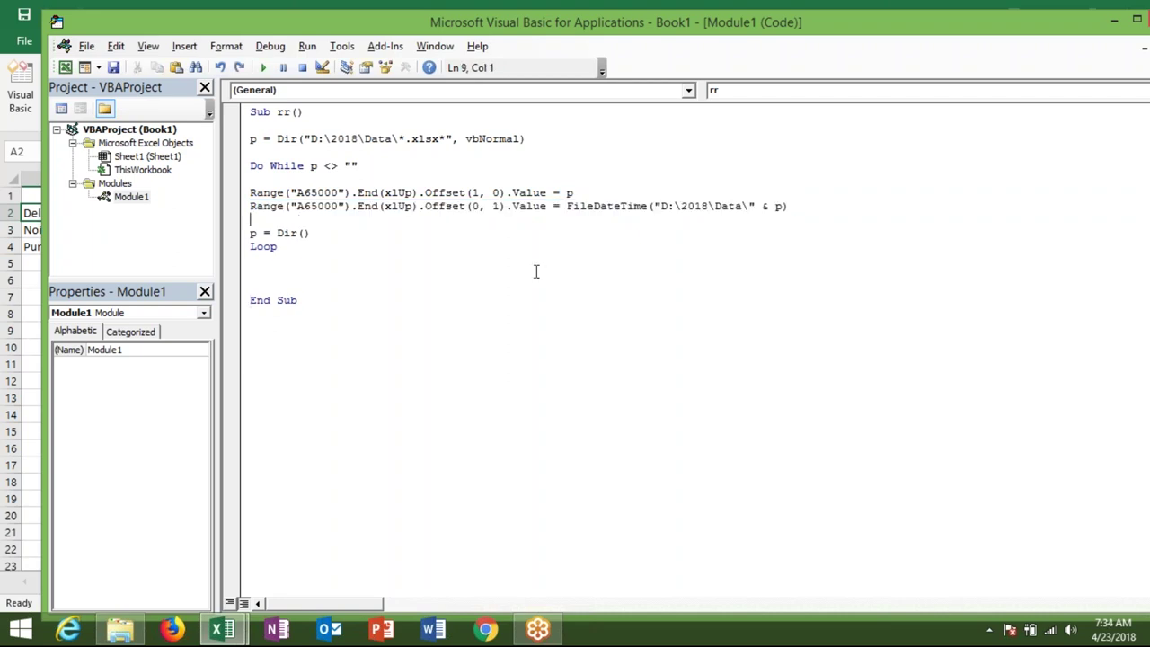
pyautogui.hotkey('shift', 'Up')
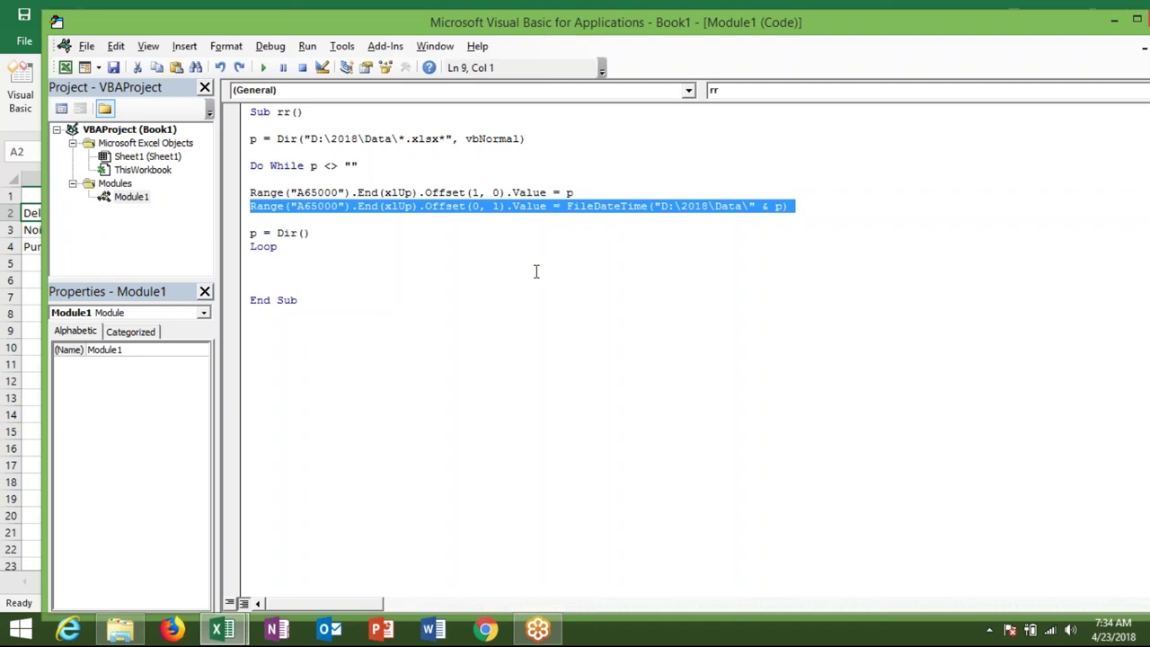
# Step: Duplicate the FileDateTime line as a FileLen line with column offset 2
pyautogui.hotkey('ctrl', 'c')
pyautogui.hotkey('ctrl', 'v')
pyautogui.hotkey('ctrl', 'v')
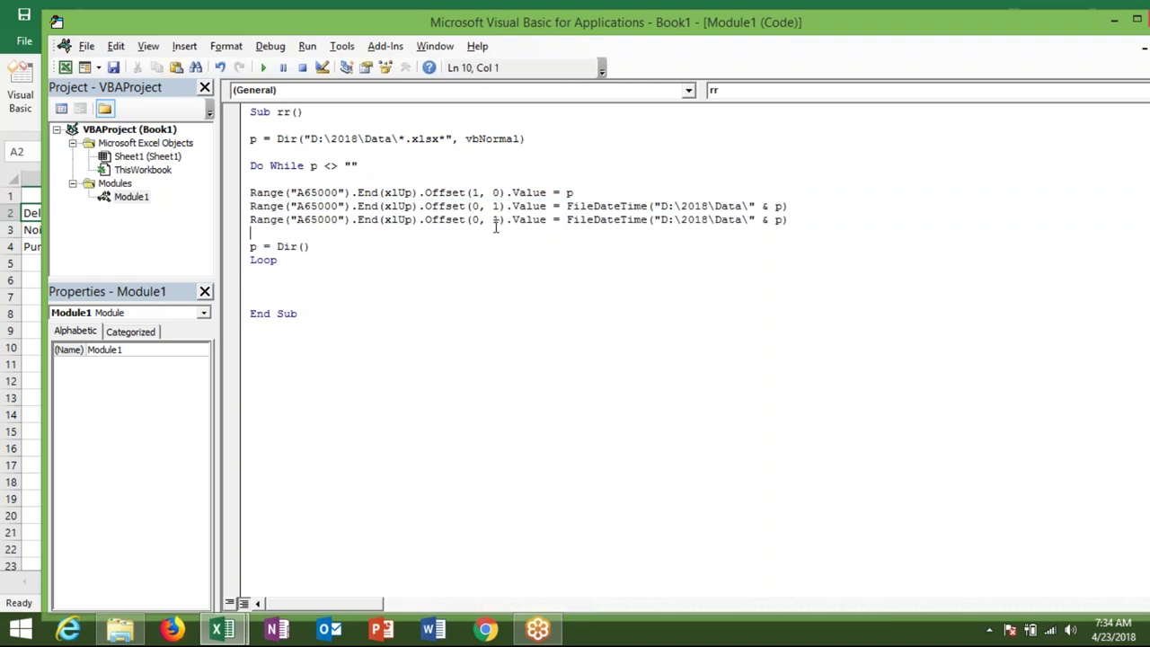
pyautogui.doubleClick(496, 219)
pyautogui.write('2')
pyautogui.click(626, 219)
pyautogui.moveTo(648, 219); pyautogui.dragTo(594, 219)
pyautogui.write('Len')
pyautogui.click(591, 246)
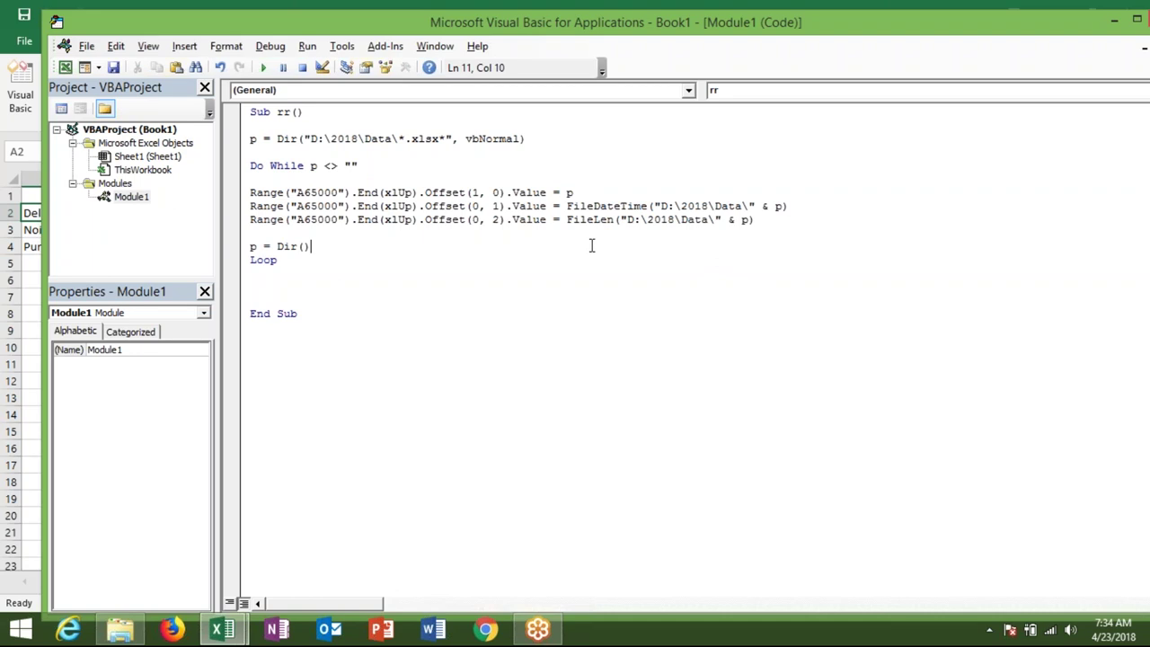
pyautogui.doubleClick(450, 219)
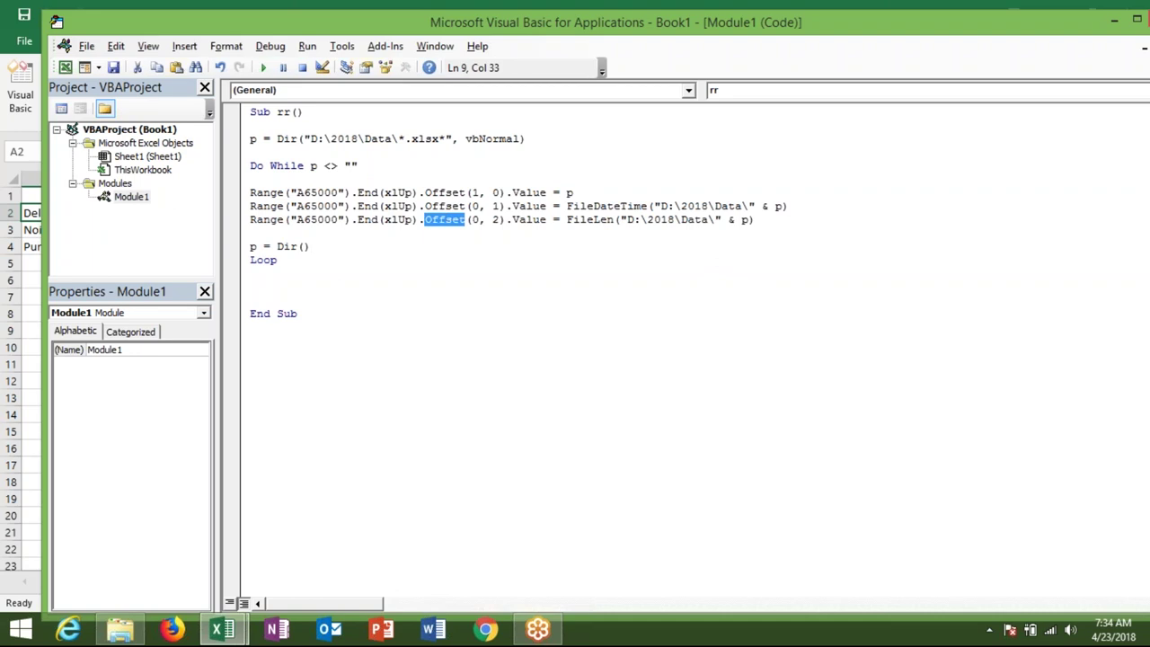
# Step: Clear the old file names in A2:A5 and rerun the rr macro
pyautogui.click(29, 212)
pyautogui.moveTo(29, 212); pyautogui.dragTo(30, 263)
pyautogui.press('Delete')
pyautogui.hotkey('alt', 'F11')
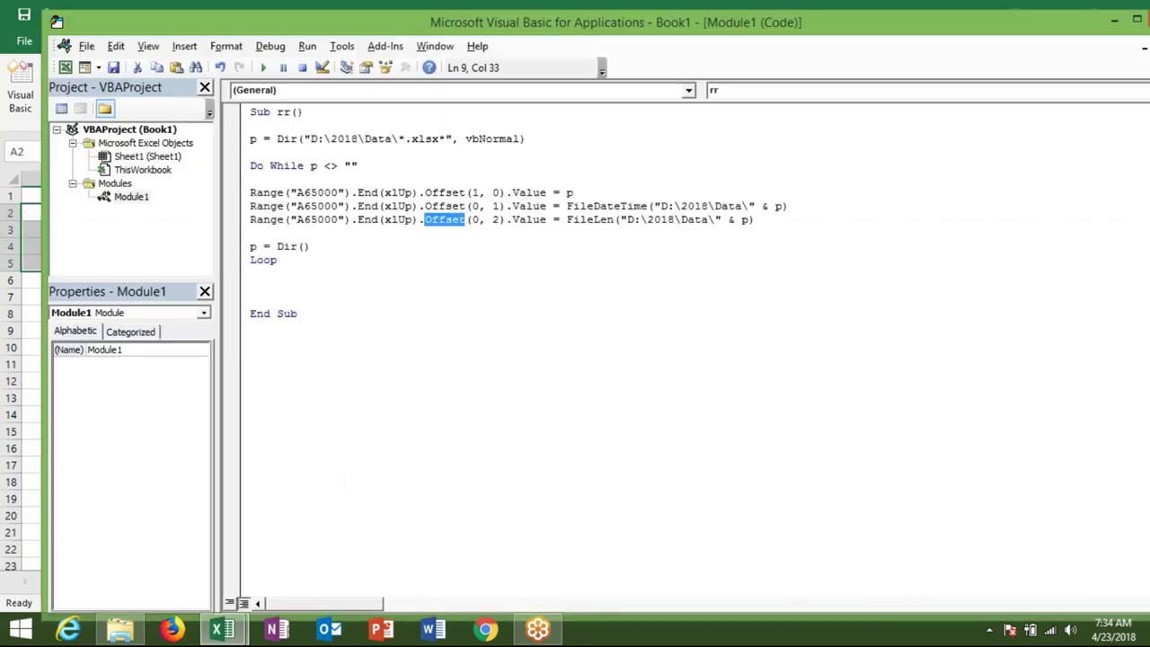
pyautogui.click(265, 69)
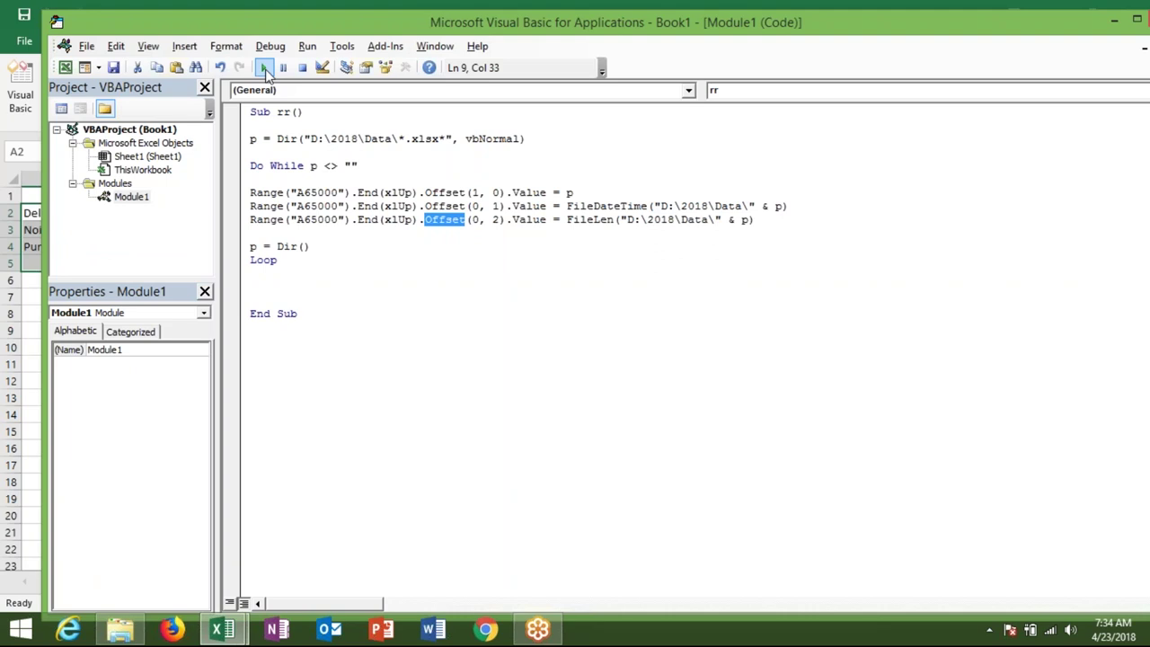
# Step: Back in the worksheet, auto-fit columns B and C so full dates and file sizes show
pyautogui.hotkey('alt', 'F11')
pyautogui.doubleClick(129, 179)
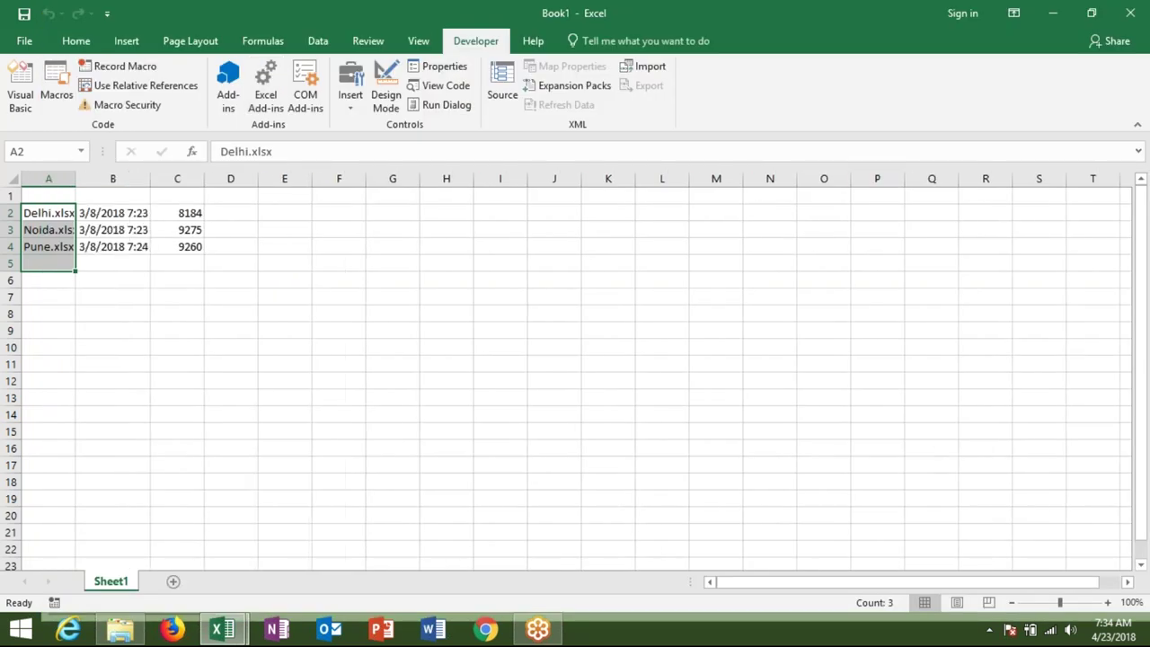
pyautogui.doubleClick(204, 179)
pyautogui.click(169, 212)
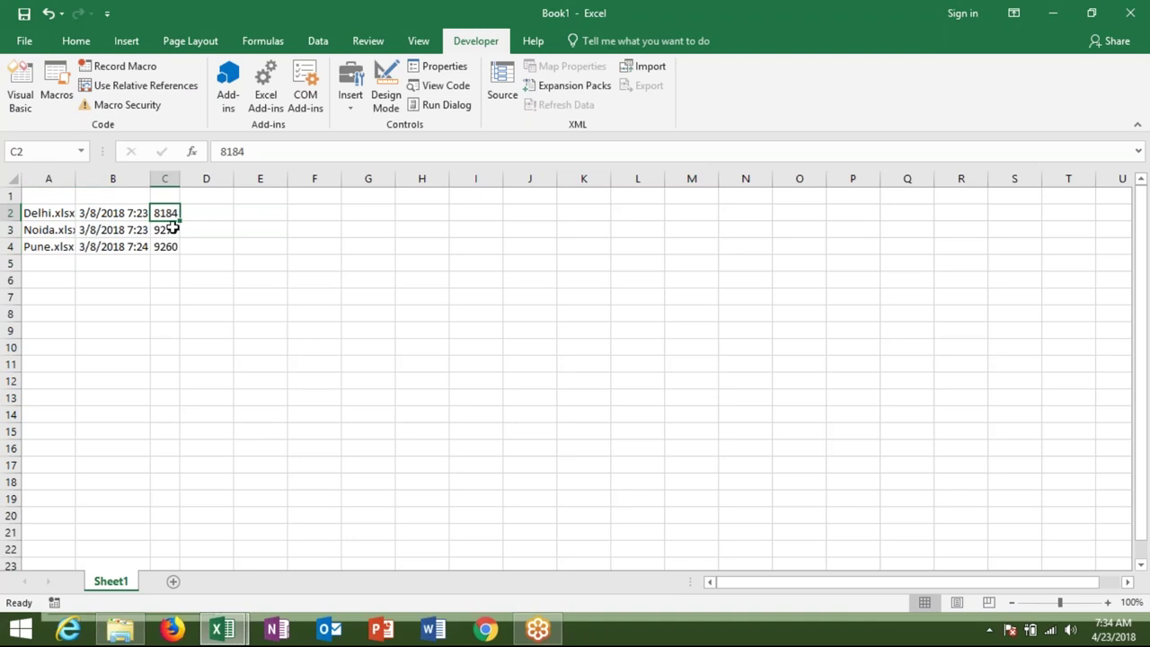
# Step: Enter =C2/1024 in D2 to convert the first file size to kilobytes (7.992188)
pyautogui.click(200, 212)
pyautogui.write('=')
pyautogui.press('Left')
pyautogui.write('/1024')
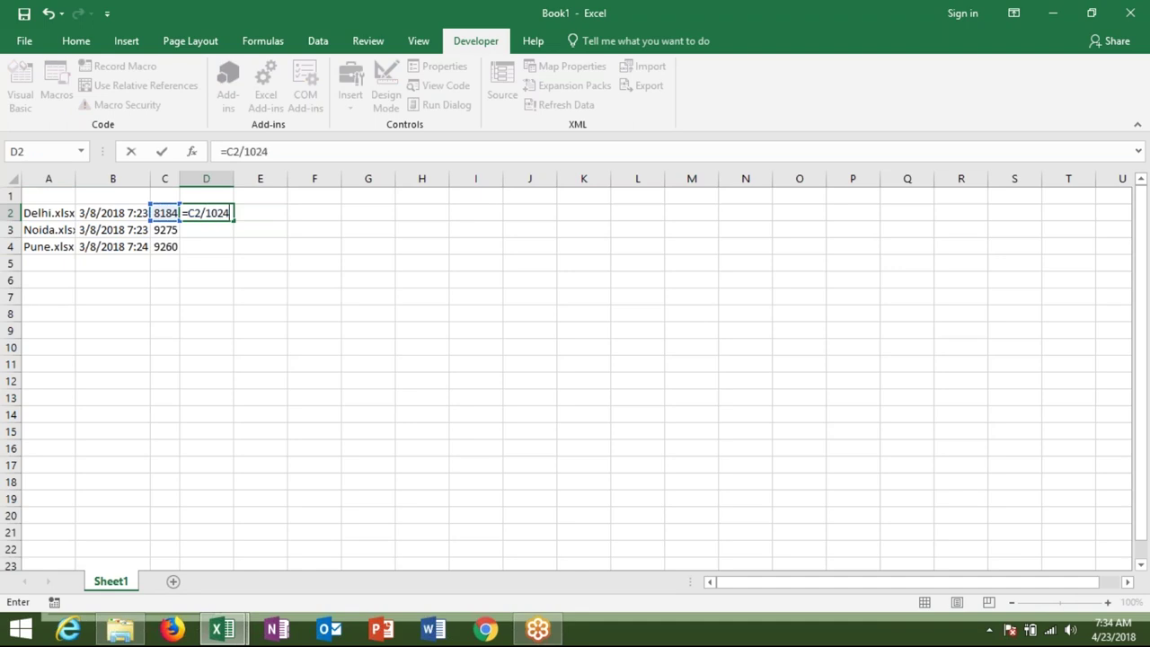
pyautogui.press('Return')
pyautogui.click(208, 216)
pyautogui.hotkey('alt', 'F11')
pyautogui.hotkey('alt', 'Tab')
pyautogui.hotkey('alt', 'Tab')
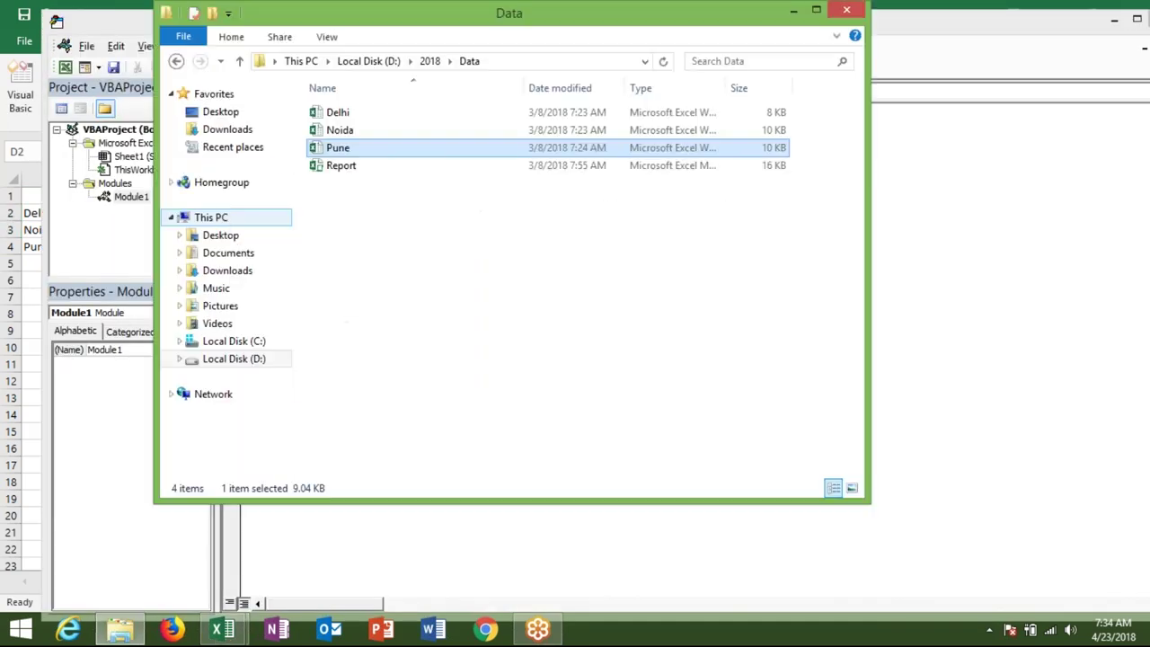
# Step: Select the Delhi workbook in the Data folder to compare its file size
pyautogui.click(759, 118)
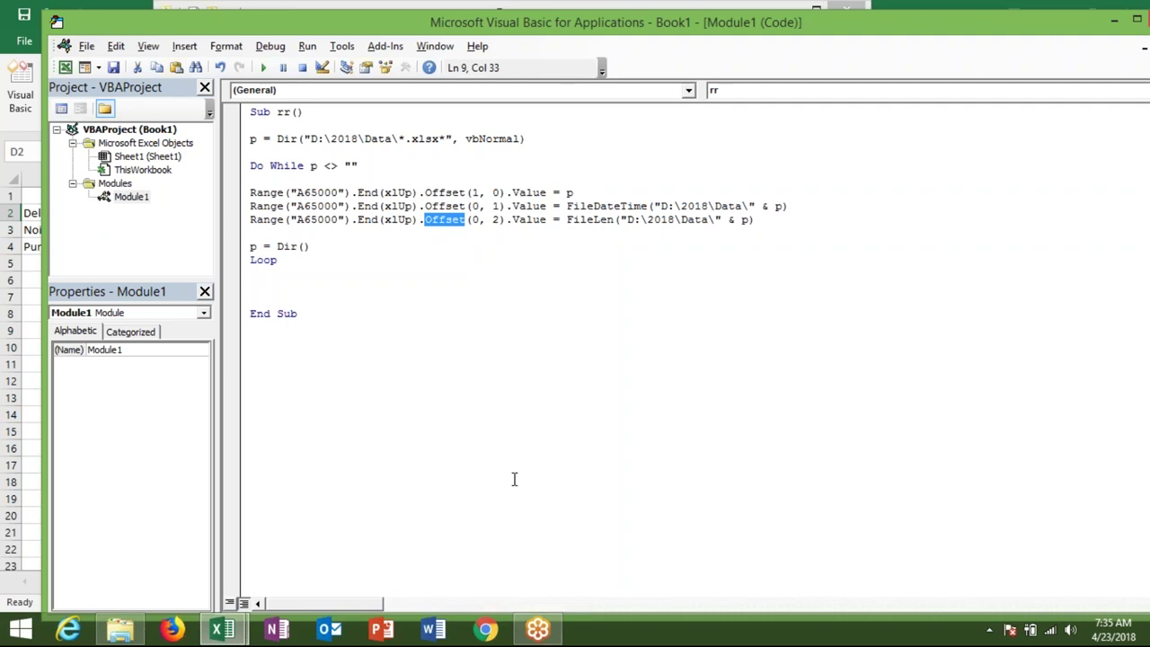
pyautogui.click(486, 628)
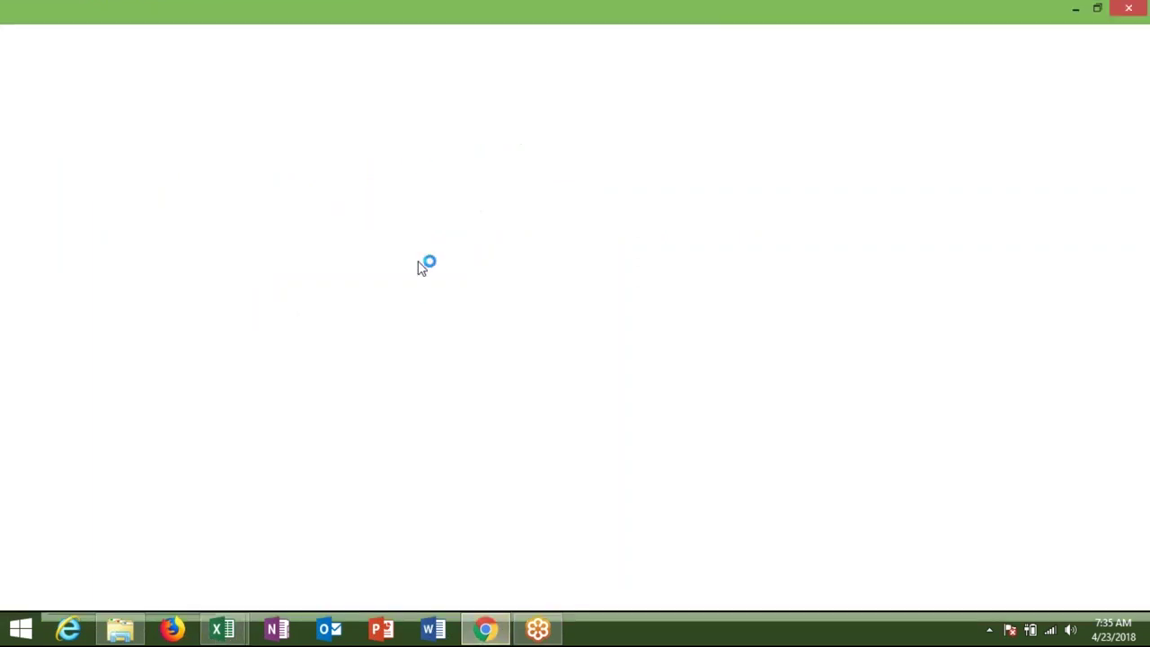
pyautogui.write('exc')
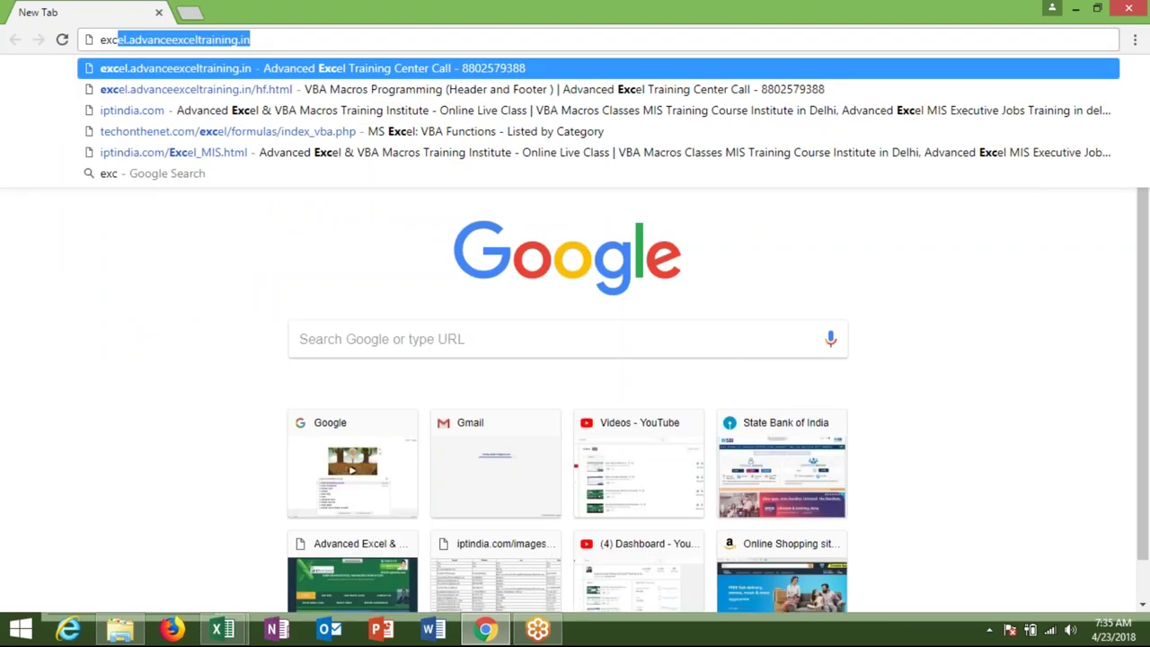
pyautogui.press('Down')
pyautogui.press('Down')
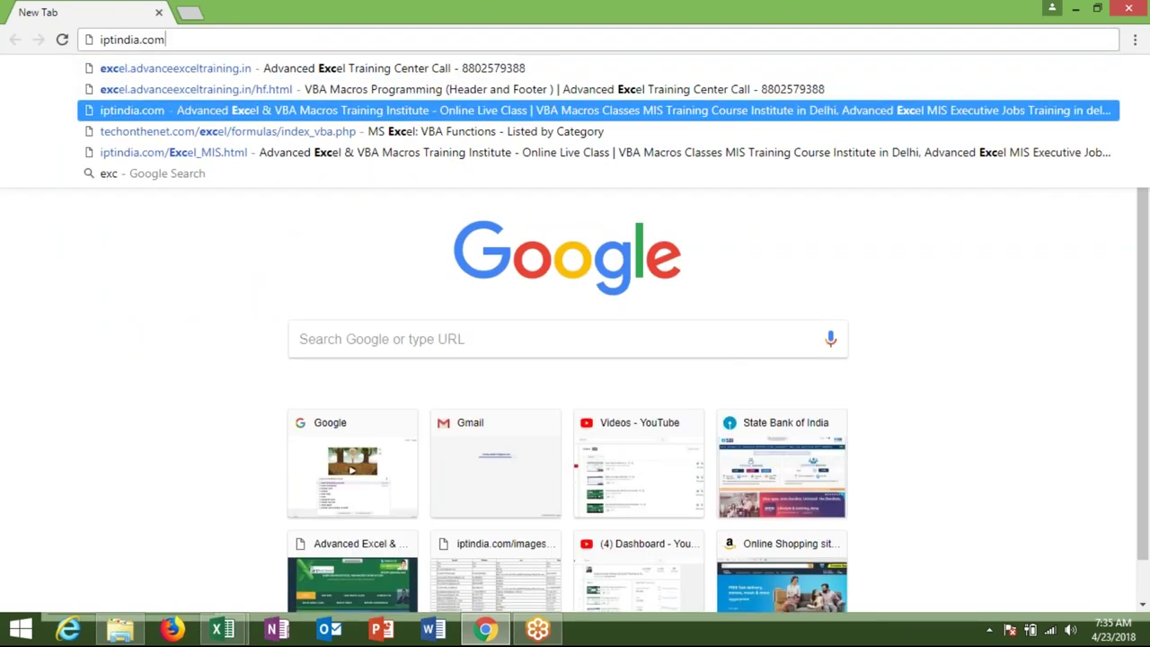
pyautogui.press('Return')
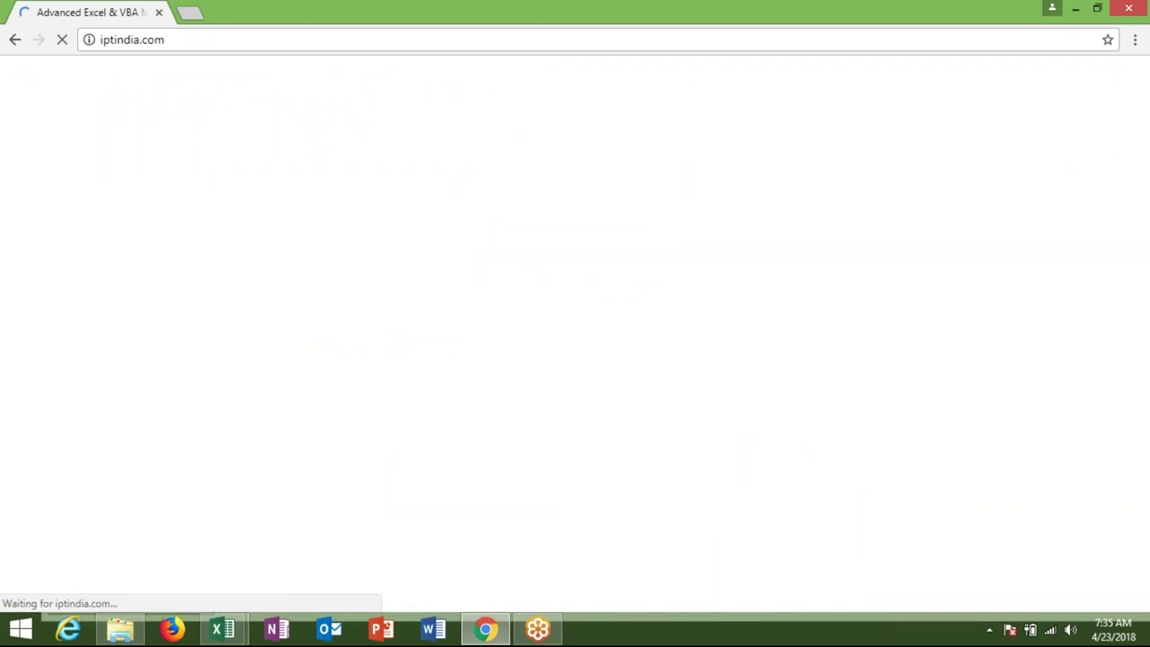
pyautogui.click(371, 43)
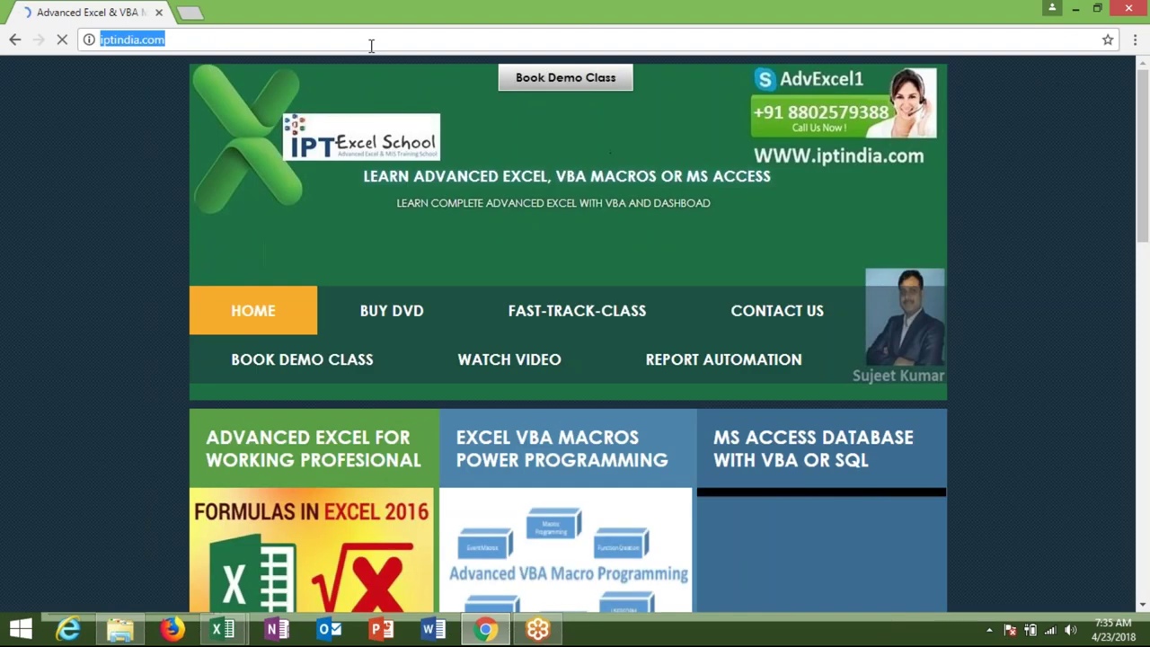
pyautogui.write('th')
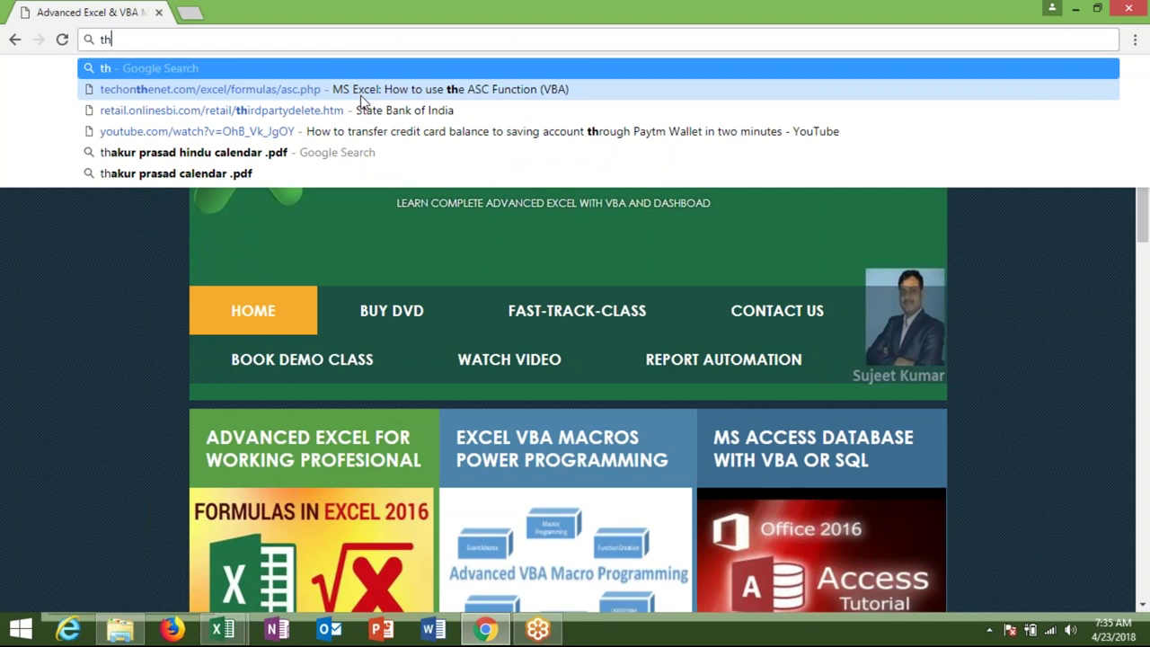
pyautogui.click(361, 95)
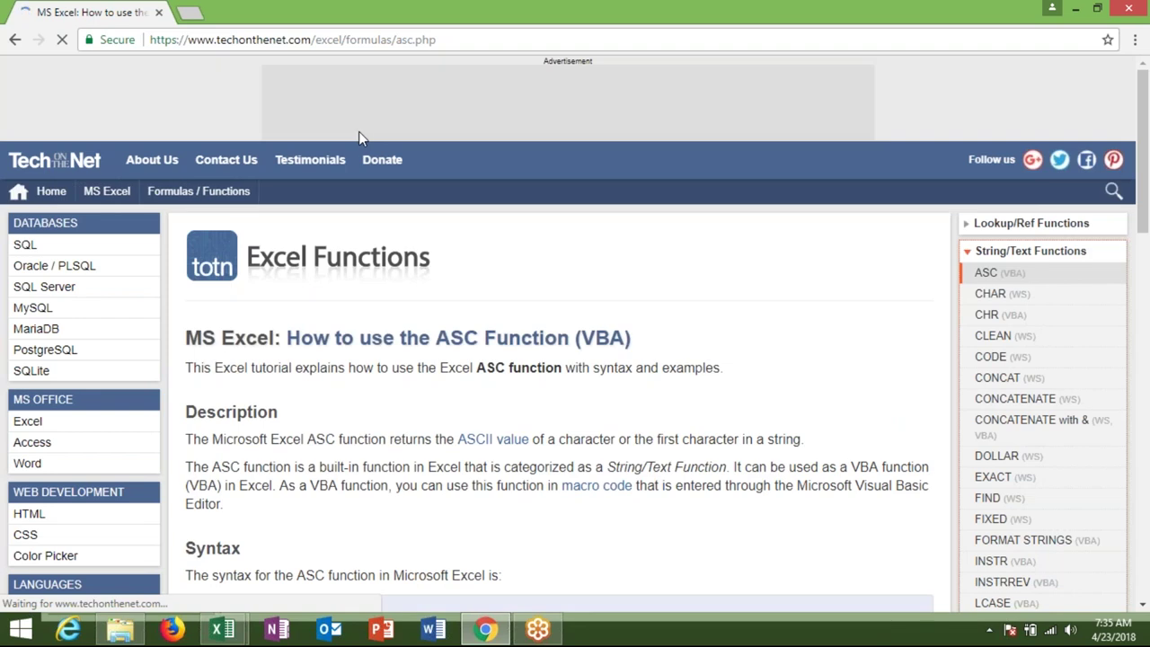
pyautogui.scroll(-3, 575, 359)
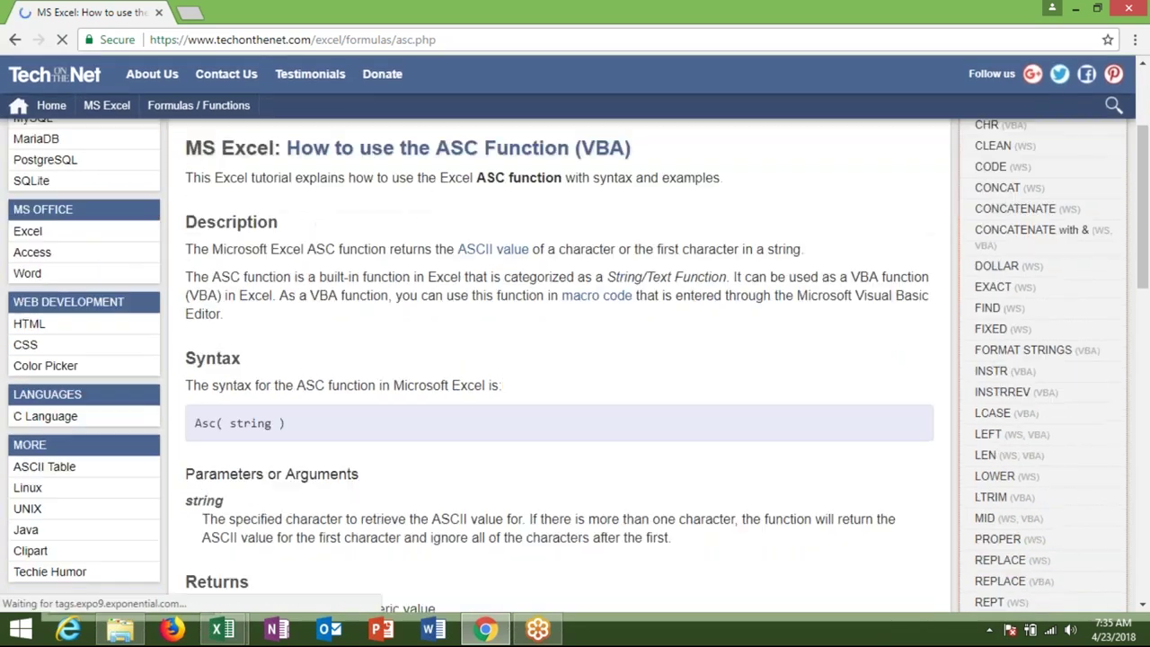
pyautogui.scroll(-5, 575, 359)
pyautogui.scroll(-1, 575, 360)
pyautogui.scroll(-5, 575, 359)
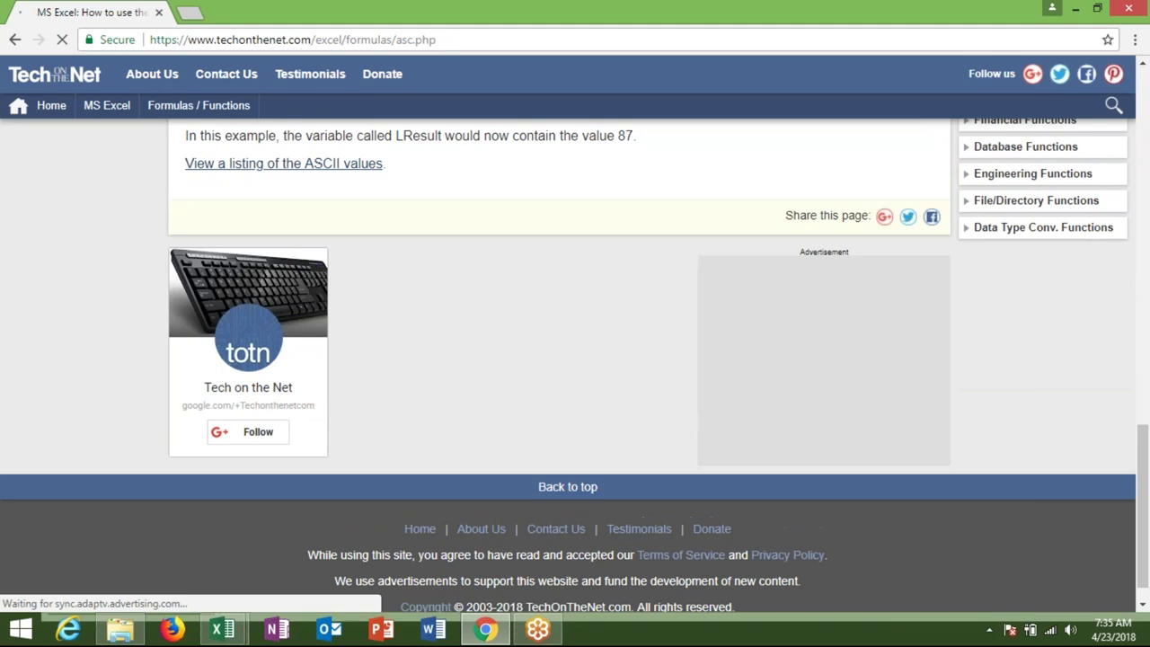
pyautogui.click(12, 41)
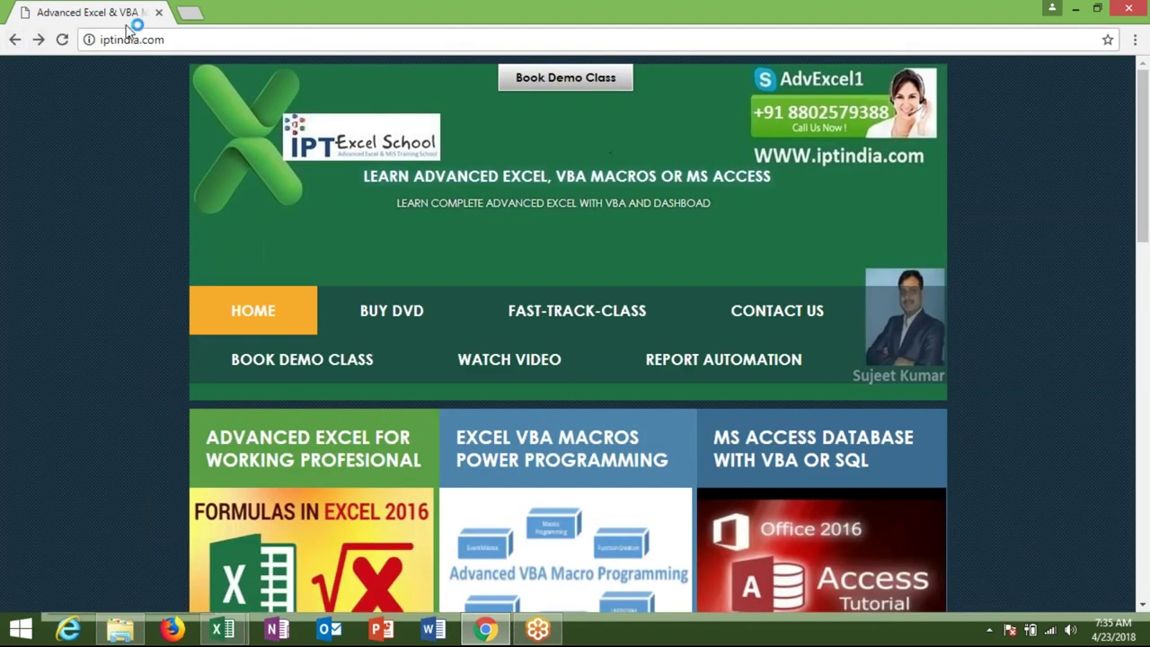
pyautogui.click(159, 11)
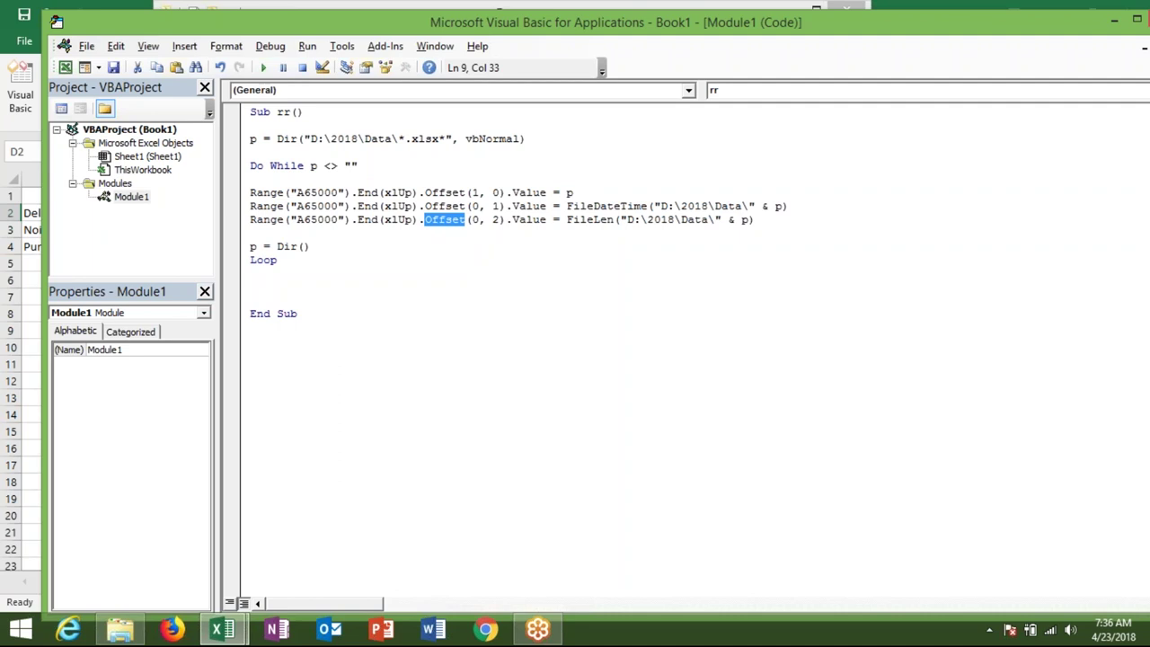
# Step: Select the whole rr macro from End Sub up to Sub rr() and copy it
pyautogui.click(288, 230)
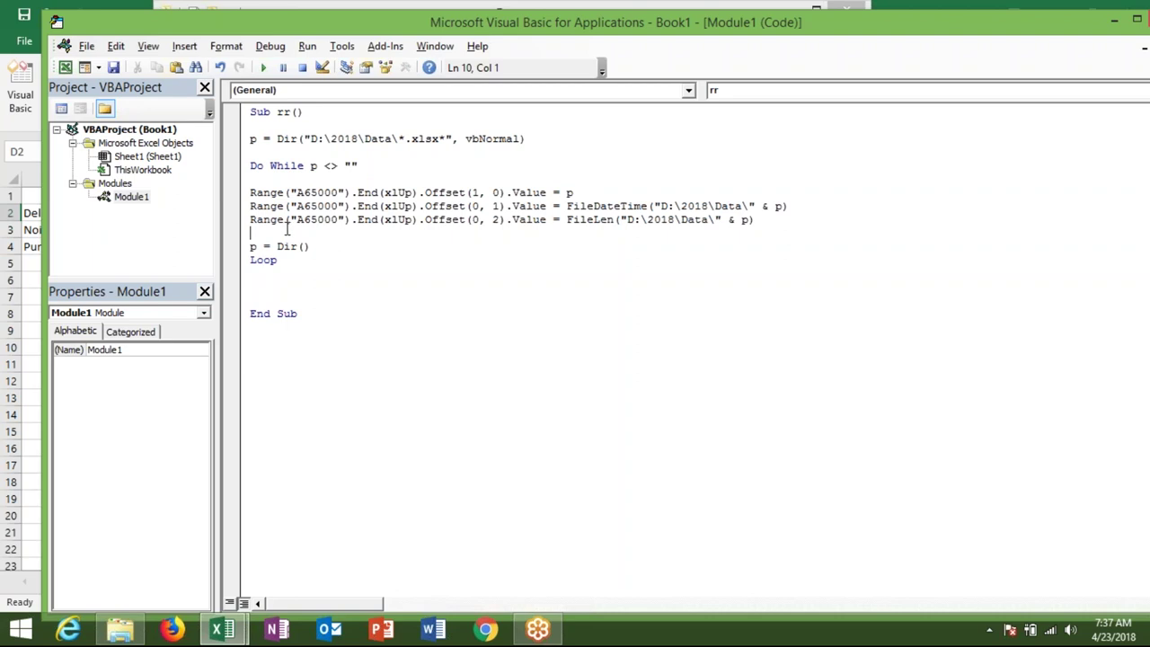
pyautogui.click(331, 351)
pyautogui.moveTo(332, 351); pyautogui.dragTo(231, 106)
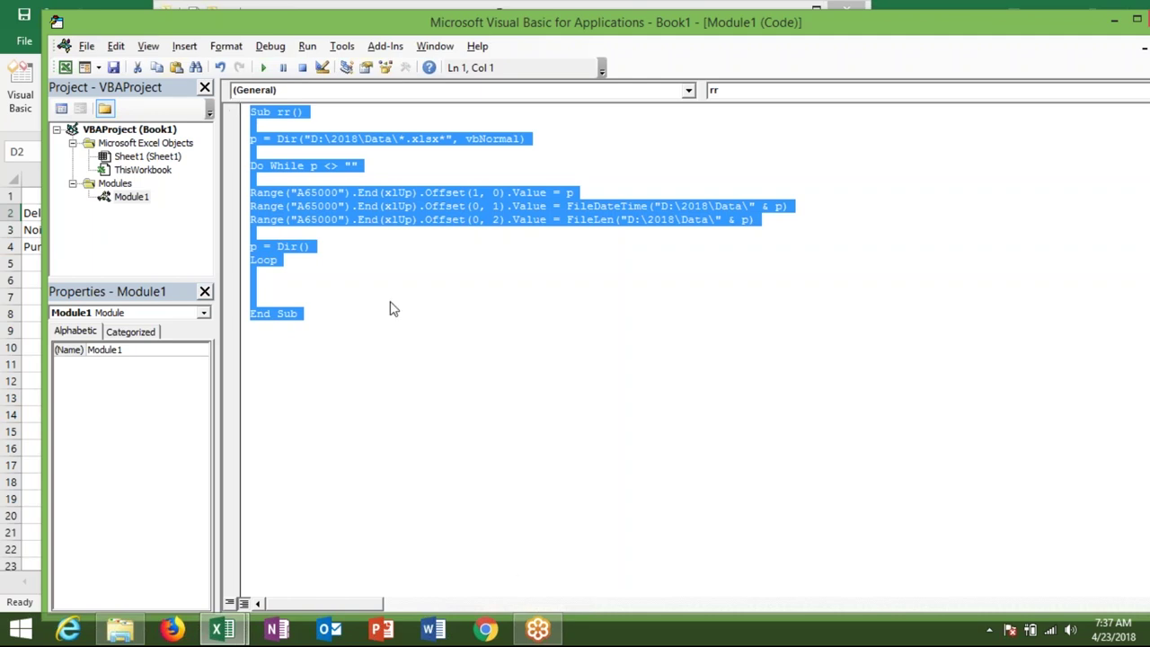
pyautogui.click(487, 628)
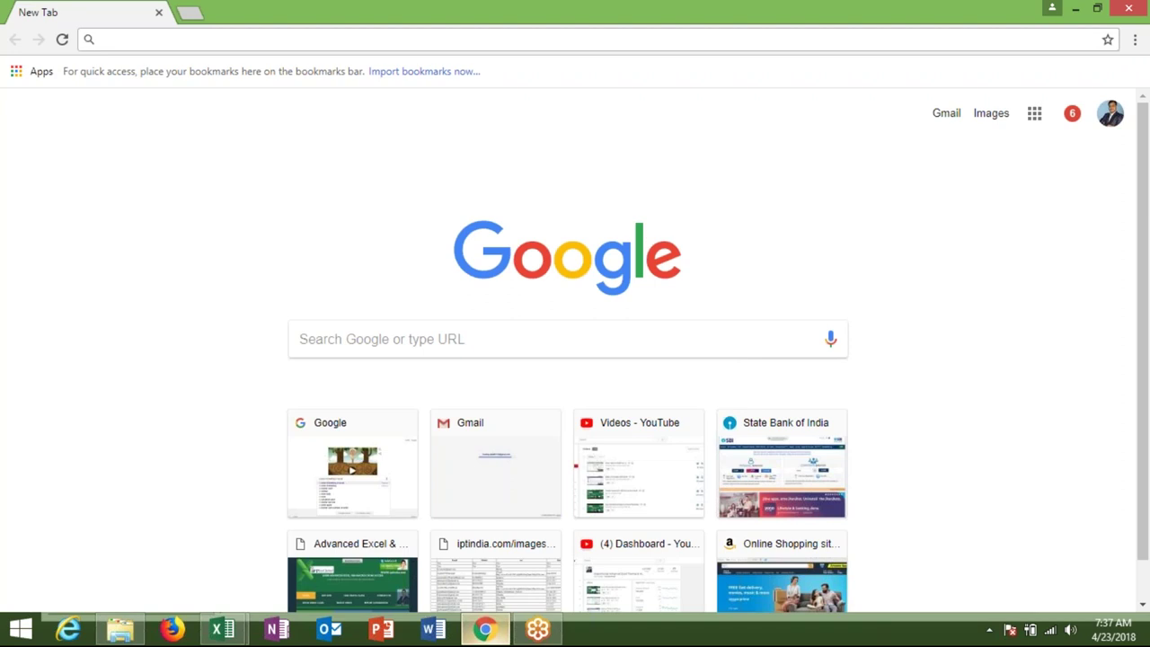
# Step: Go to gmail.com in the new Chrome tab
pyautogui.write('f')
pyautogui.press('BackSpace')
pyautogui.press('BackSpace')
pyautogui.write('d')
pyautogui.press('BackSpace')
pyautogui.write('gm')
pyautogui.press('Return')
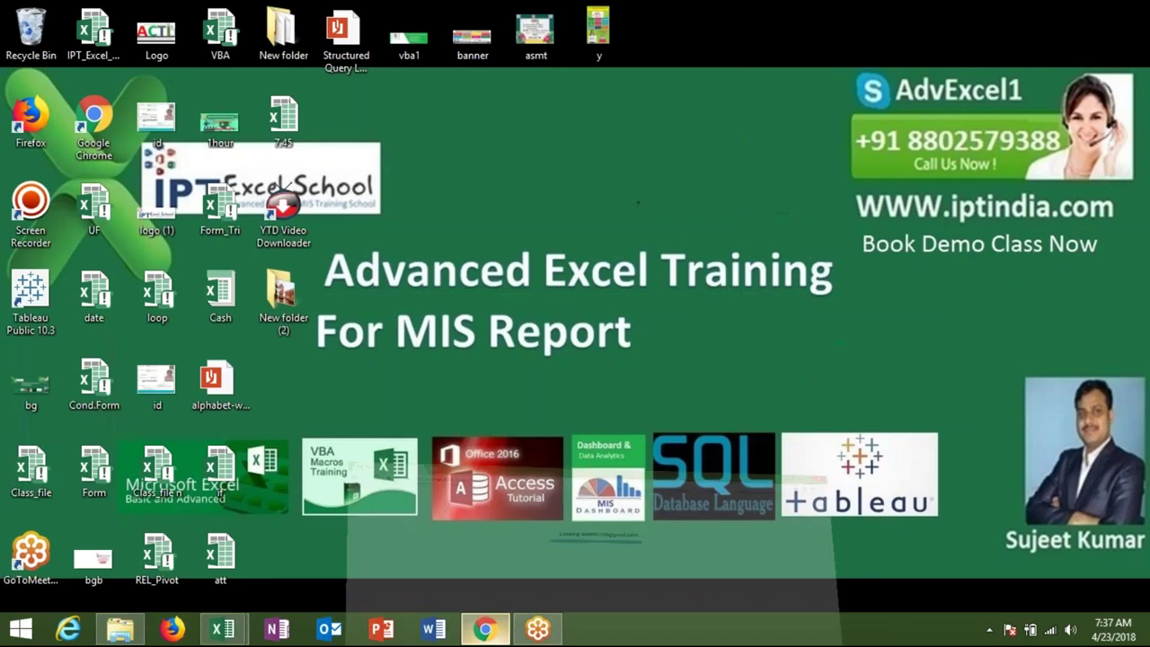
pyautogui.click(484, 629)
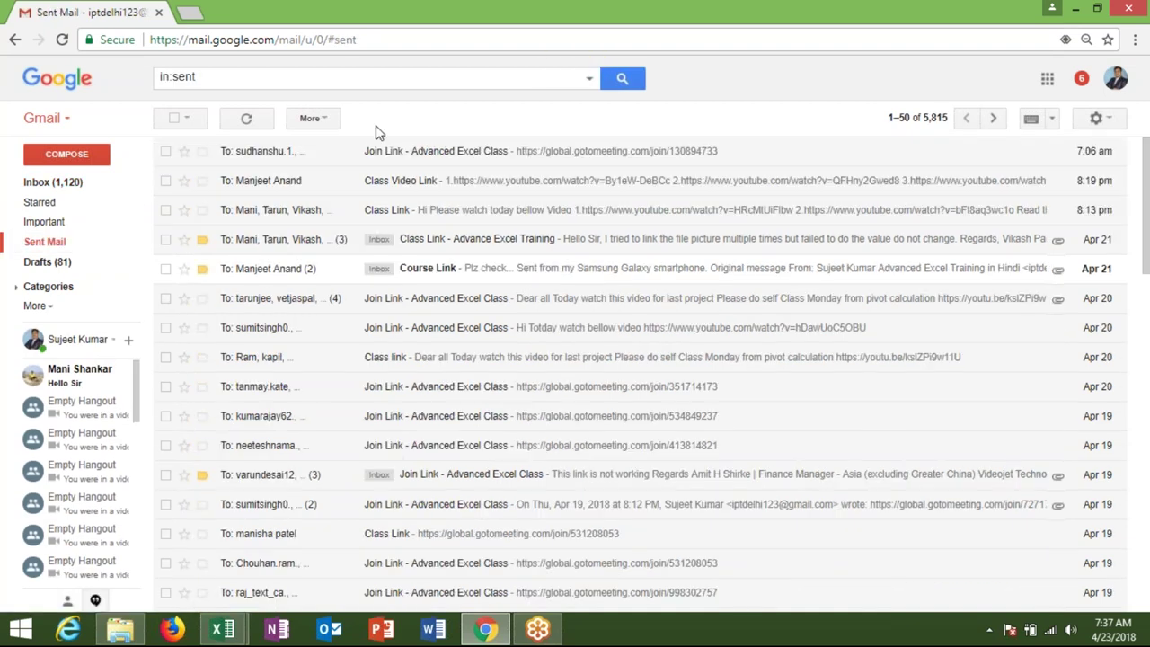
# Step: Reply to all on the Join Link - Advanced Excel Class email with the pasted macro code and send it
pyautogui.click(370, 154)
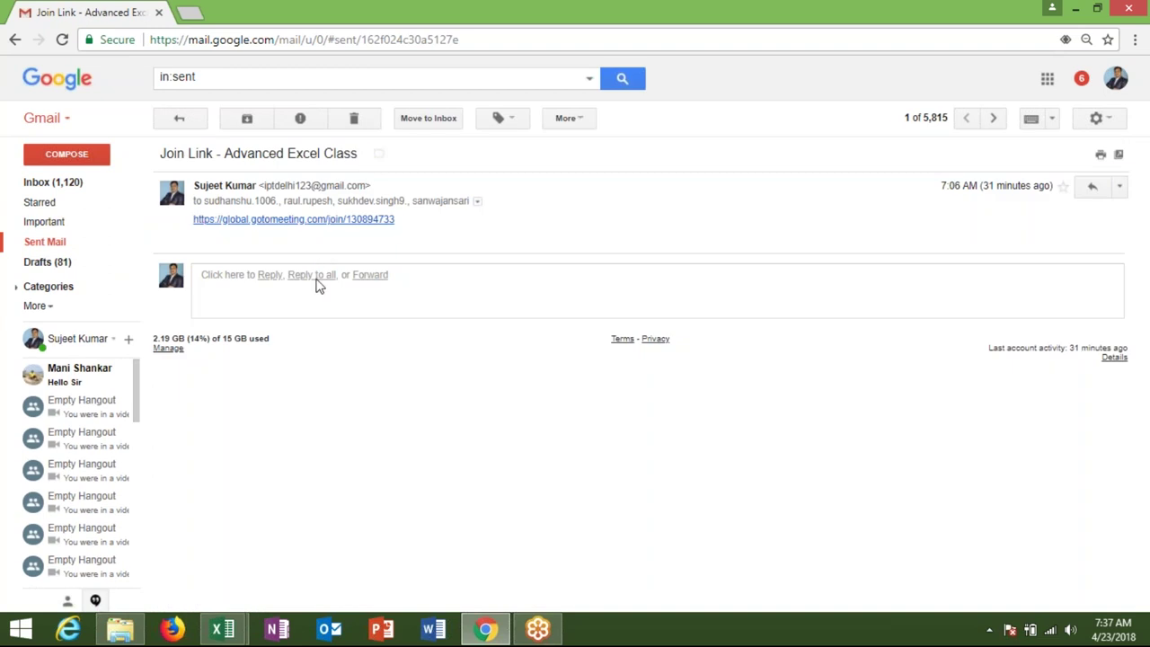
pyautogui.click(315, 275)
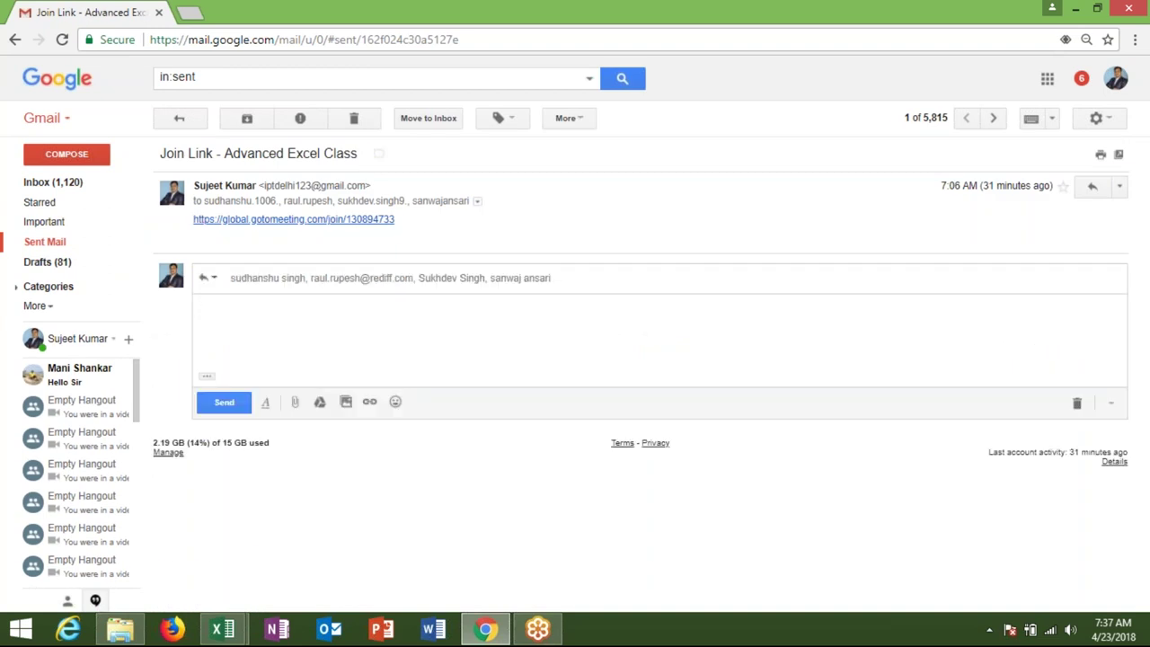
pyautogui.write('Sub rr()  p = Dir("D:\\2018\\Data\\*.xlsx*", vbNormal)  Do While p <> ""  Range("A65000").End(xlUp).Offset(1, 0).Value = p Range("A65000").End(xlUp).Offset(0, 1).Value = FileDateTime("D:\\2018\\Data\\" & p) Range("A65000").End(xlUp).Offset(0, 2).Value = FileLen("D:\\2018\\Data\\" & p)  p = Dir() Loop    End Sub')
pyautogui.click(224, 524)
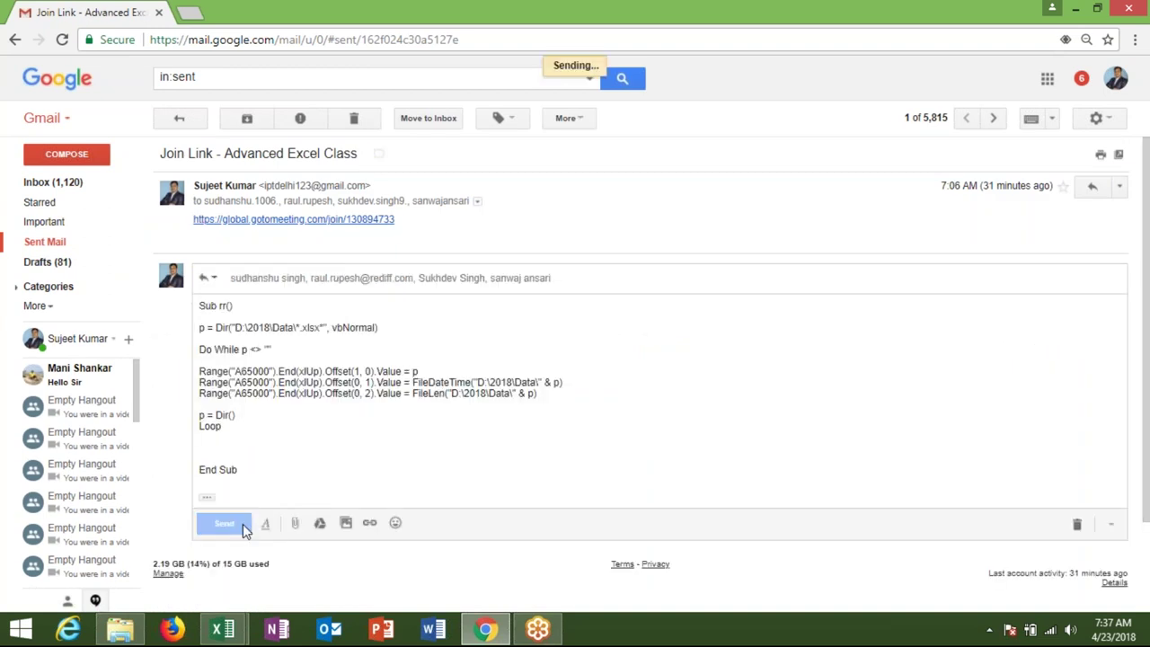
pyautogui.press('super+d')
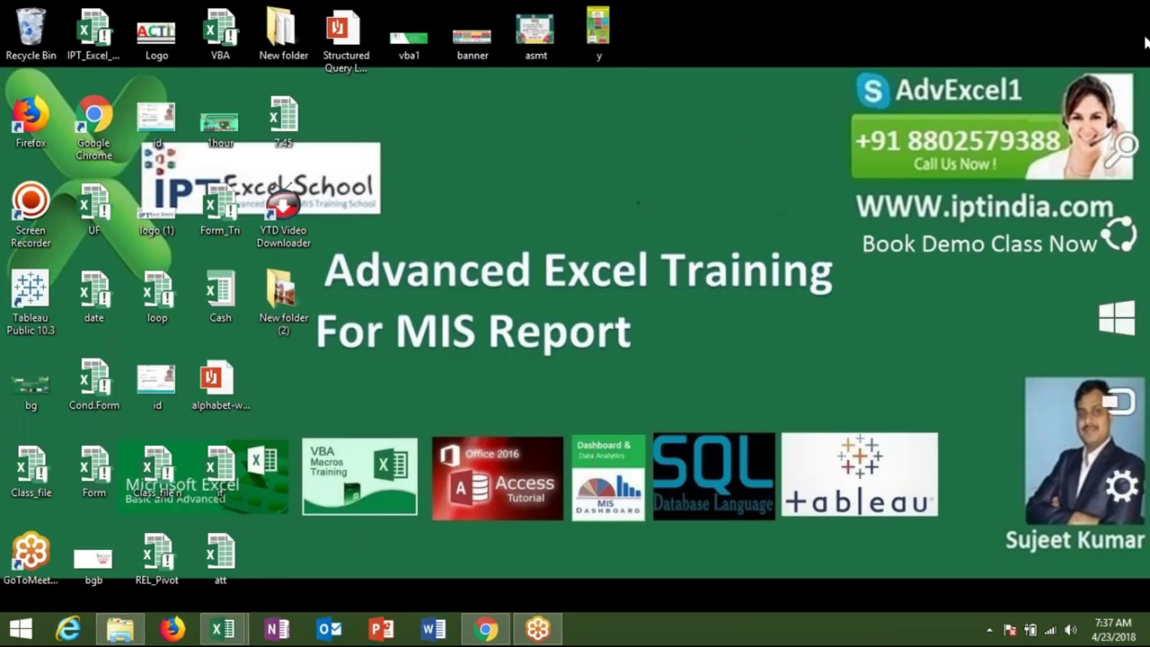